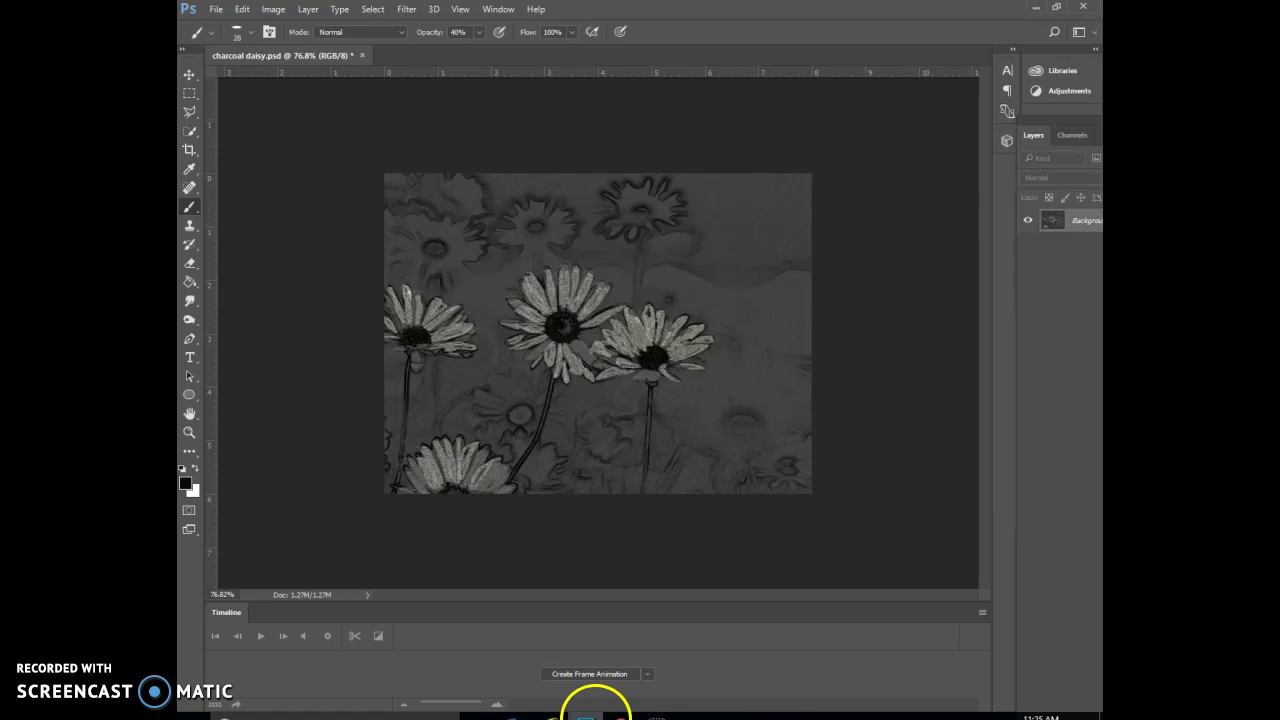
drag(485, 185, 506, 186)
click(855, 193)
click(871, 194)
click(862, 432)
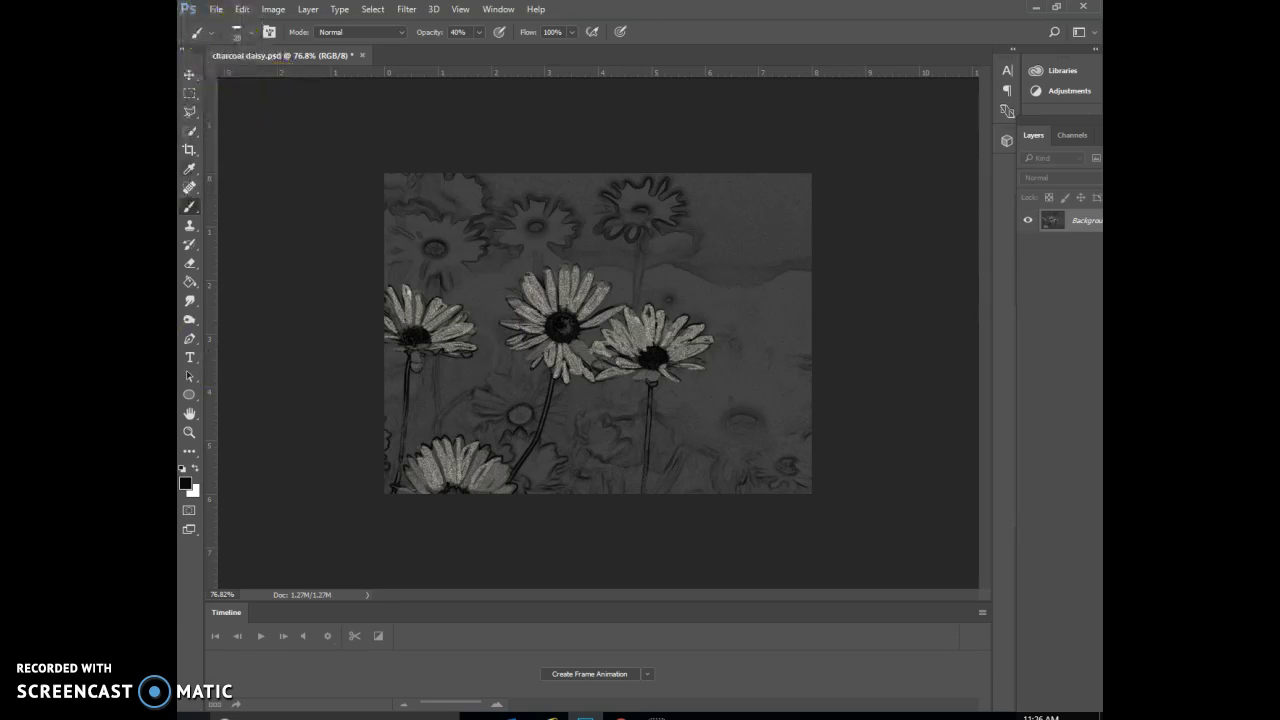
click(236, 636)
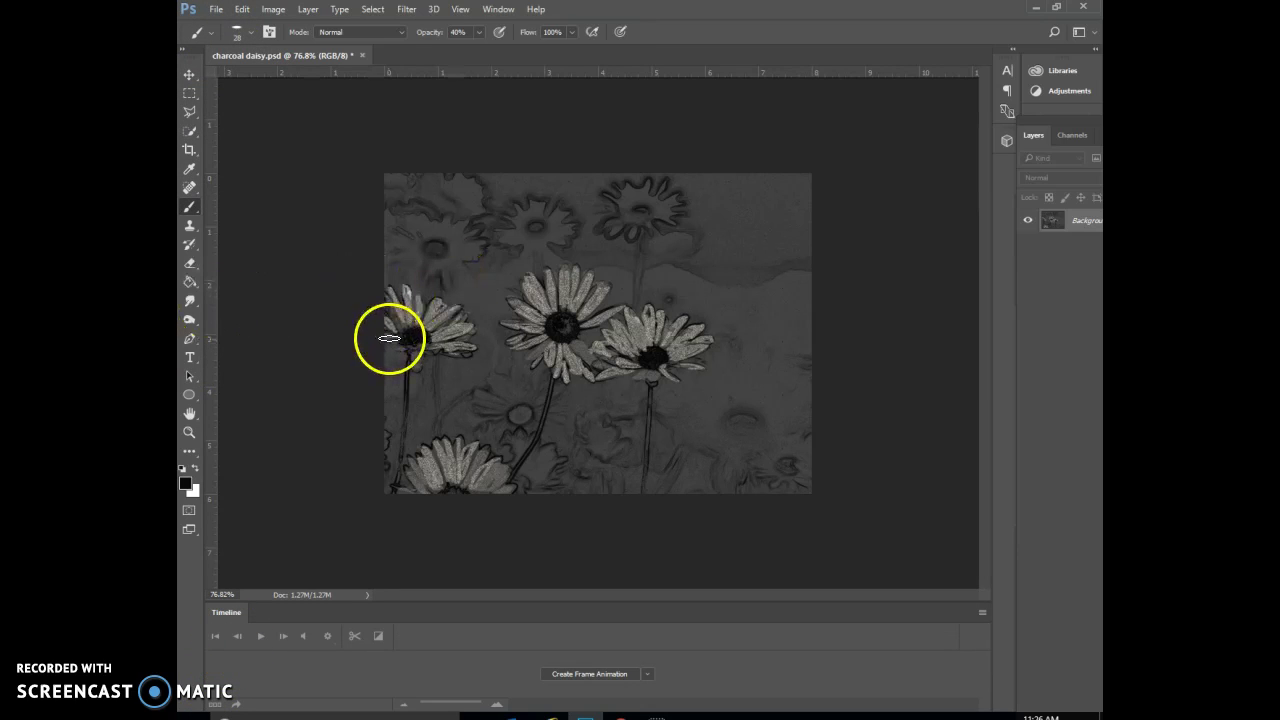
- Append the Web Patterns set to the Paint Bucket's pattern library and look through the extended list
click(190, 284)
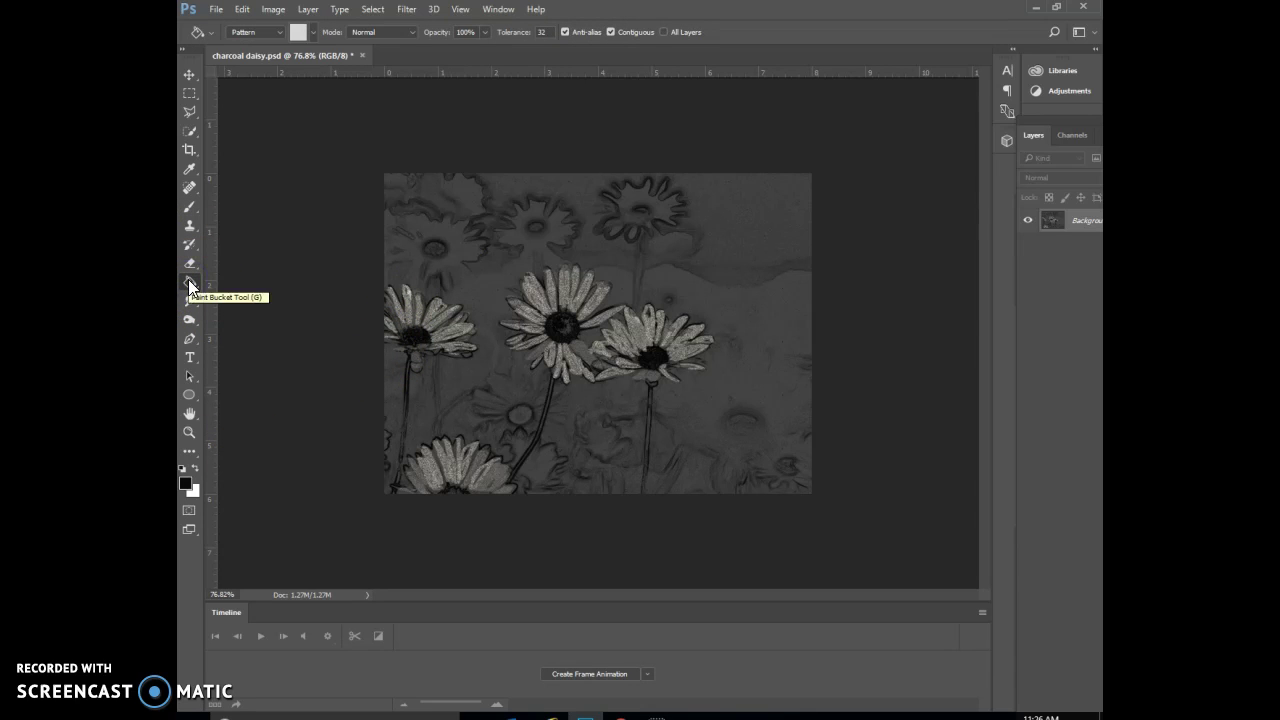
click(312, 34)
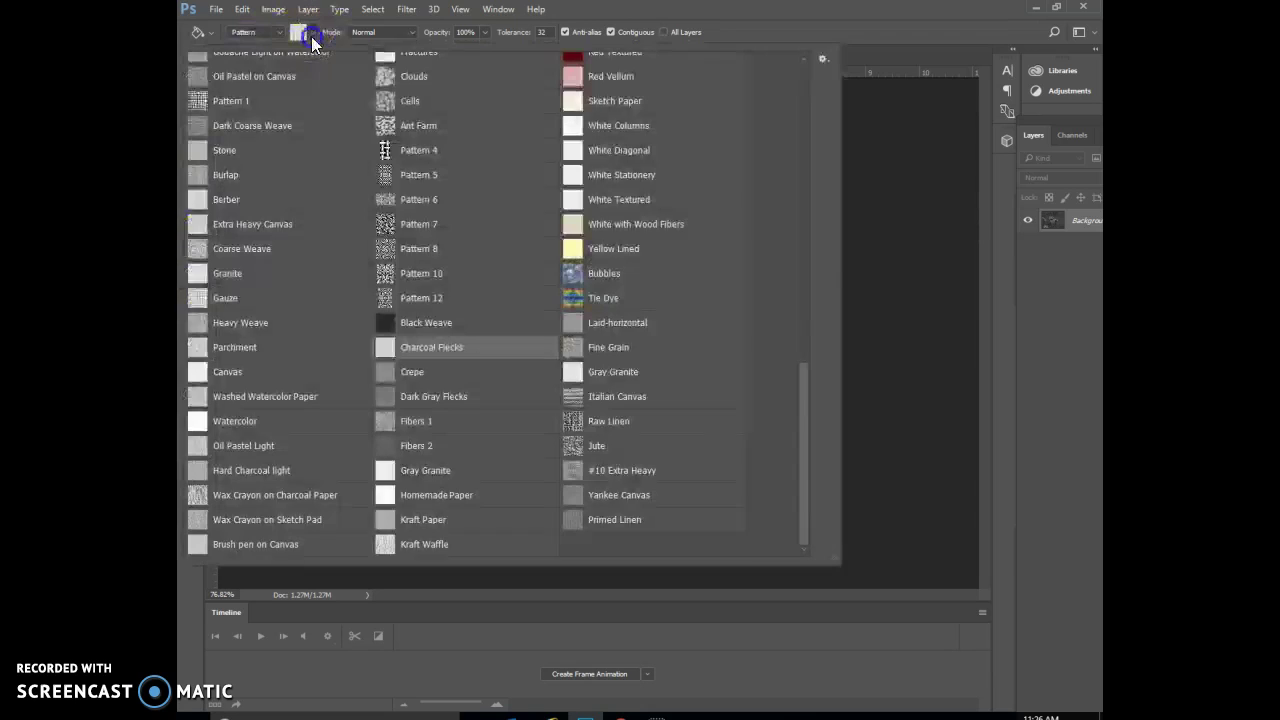
drag(804, 490, 752, 537)
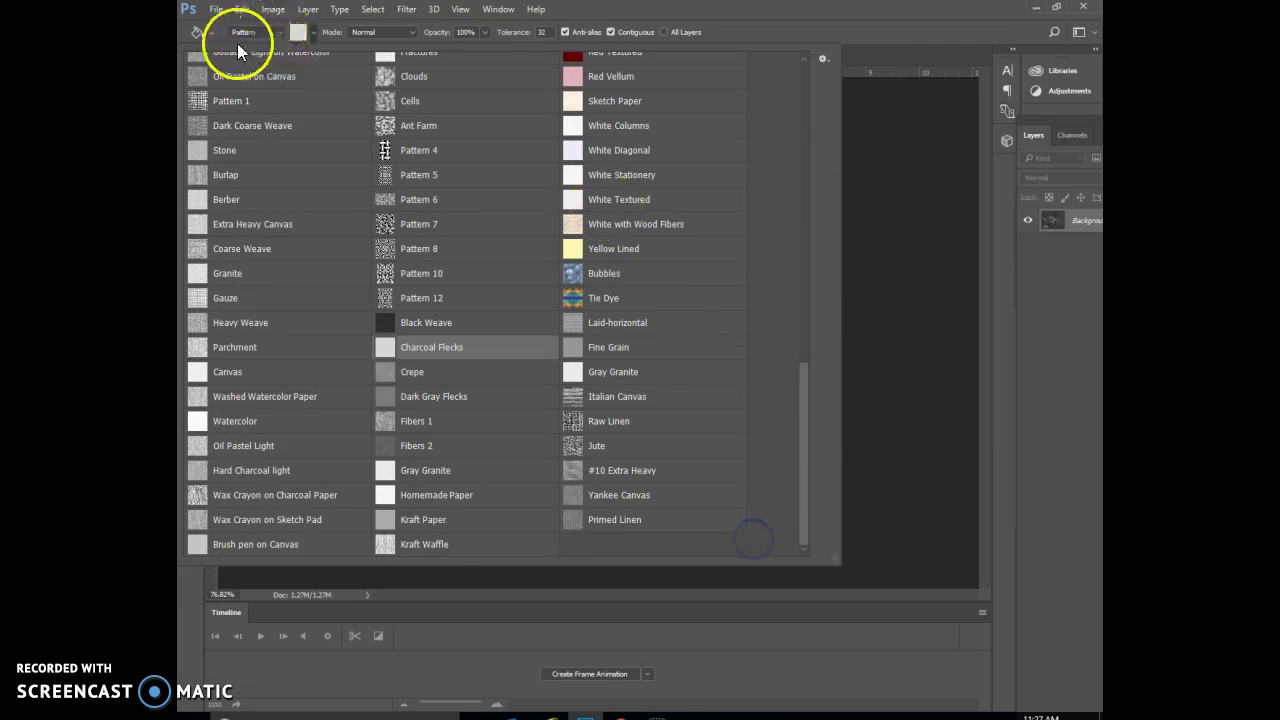
click(823, 59)
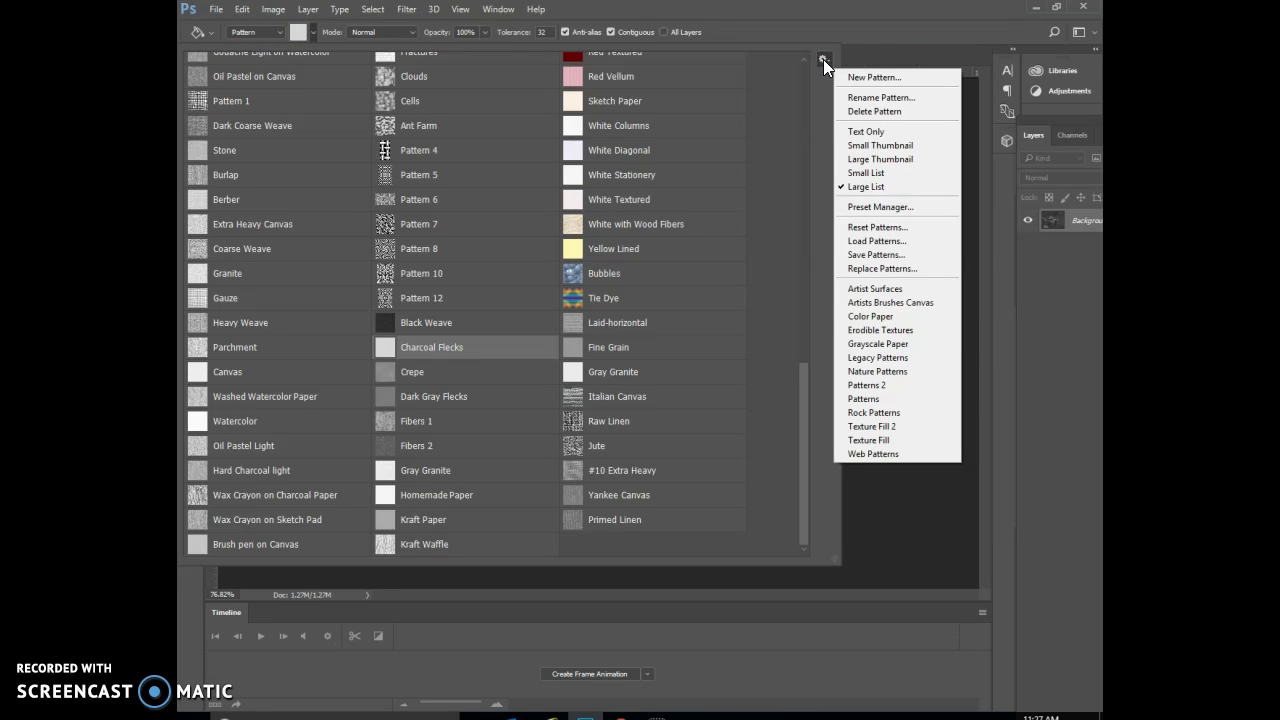
click(881, 191)
click(877, 305)
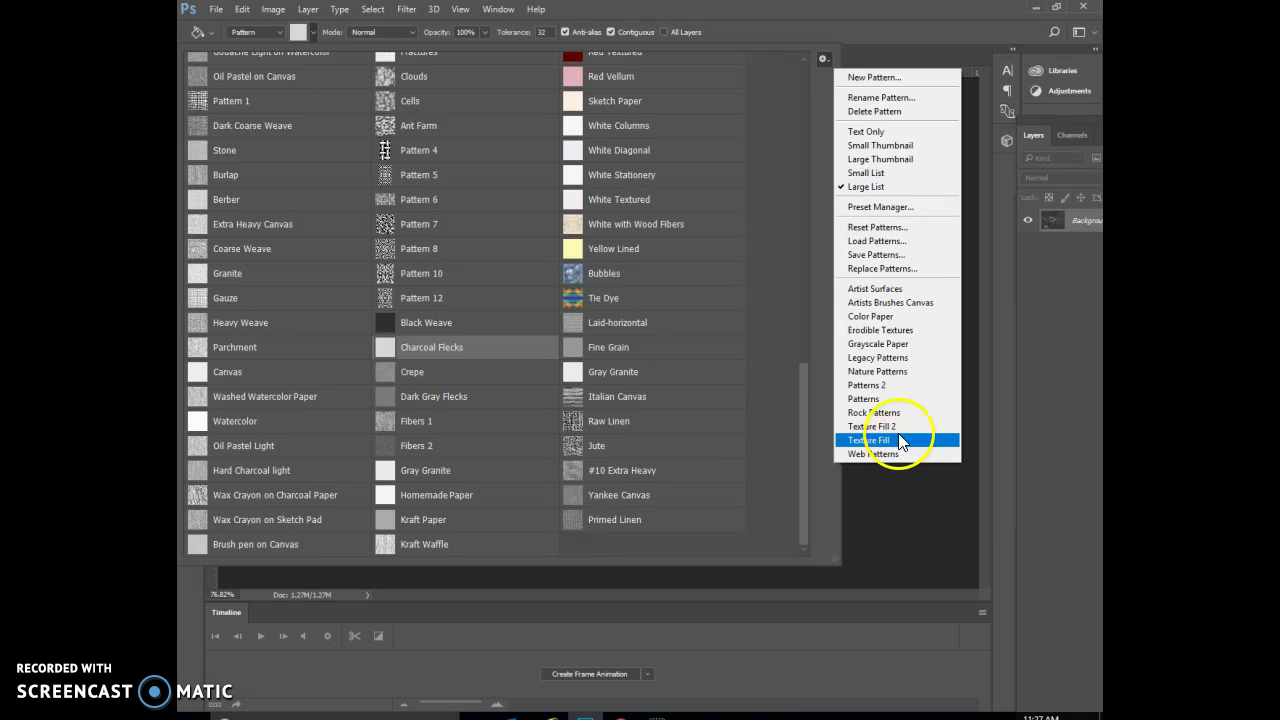
click(873, 345)
click(880, 455)
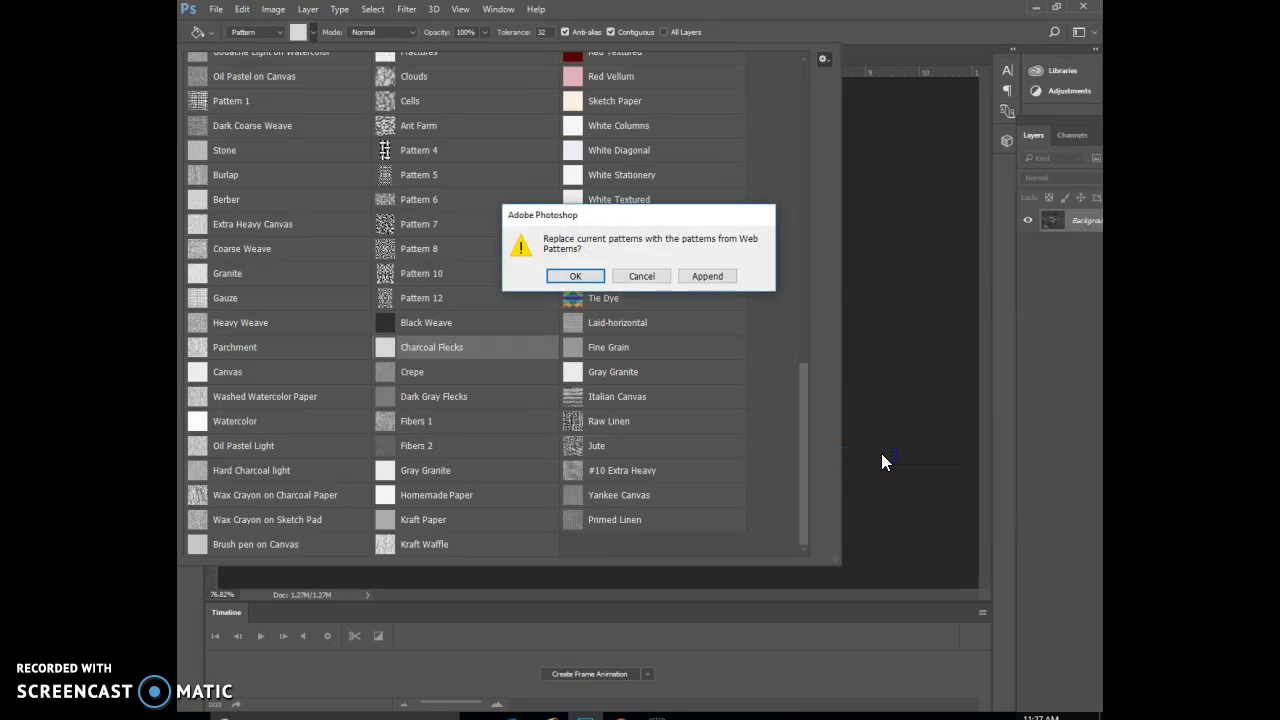
click(712, 278)
drag(804, 367, 802, 428)
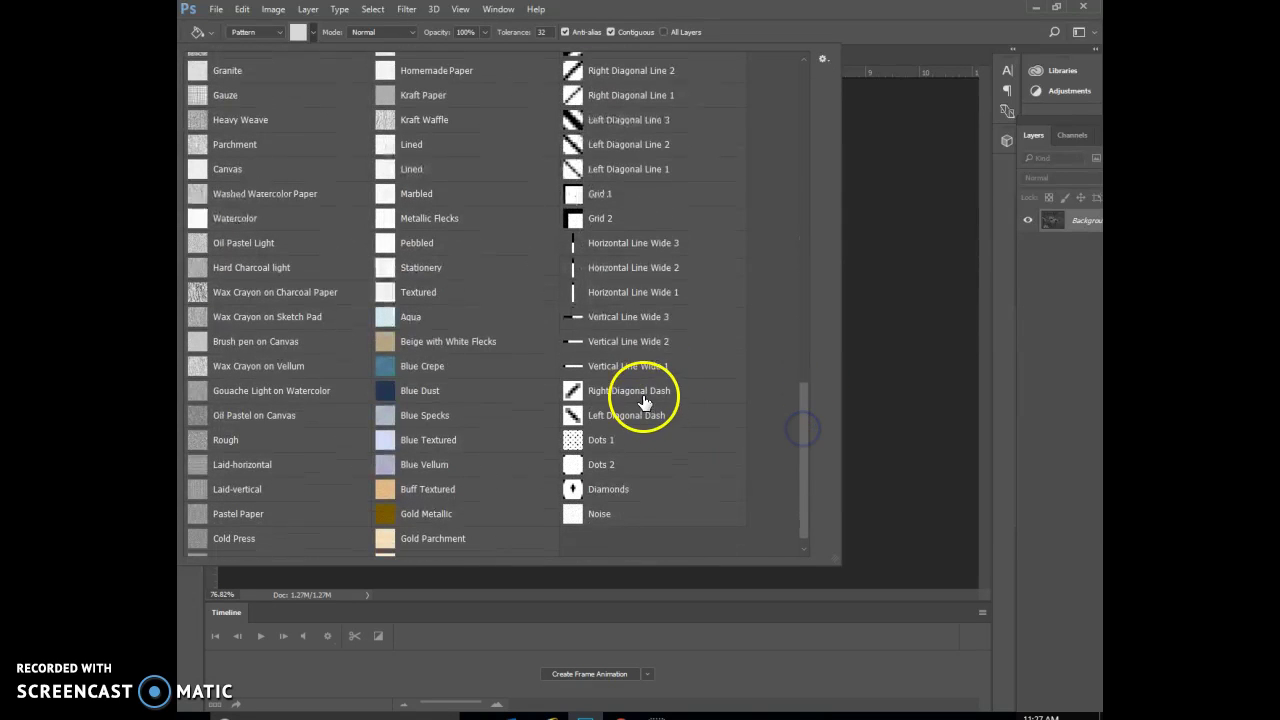
drag(800, 434, 772, 205)
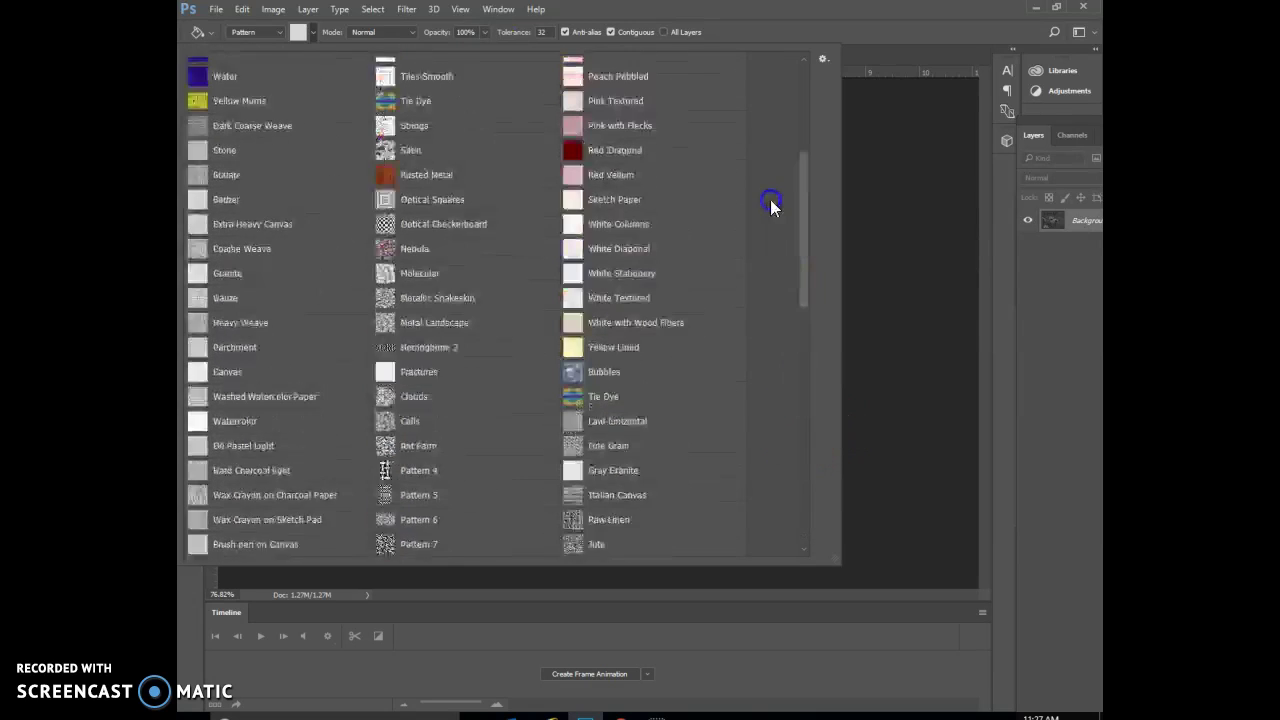
- Step back once in the history to undo the last image size change
click(241, 10)
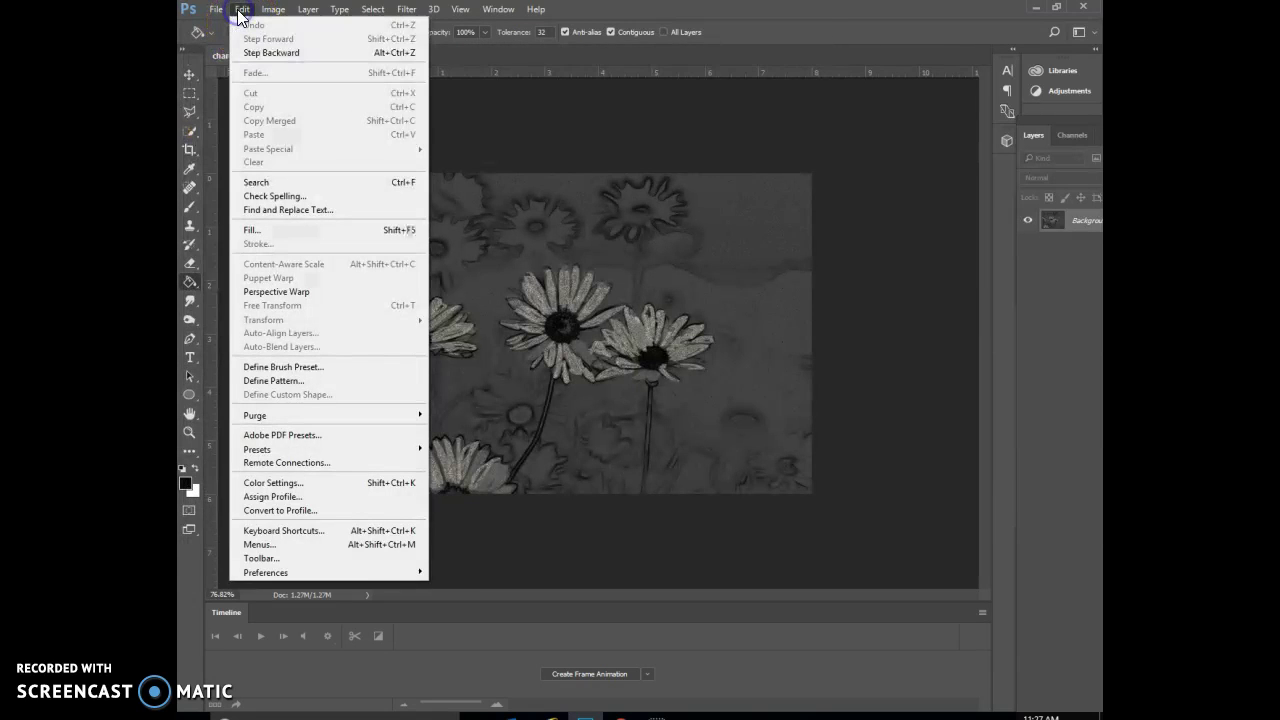
click(248, 51)
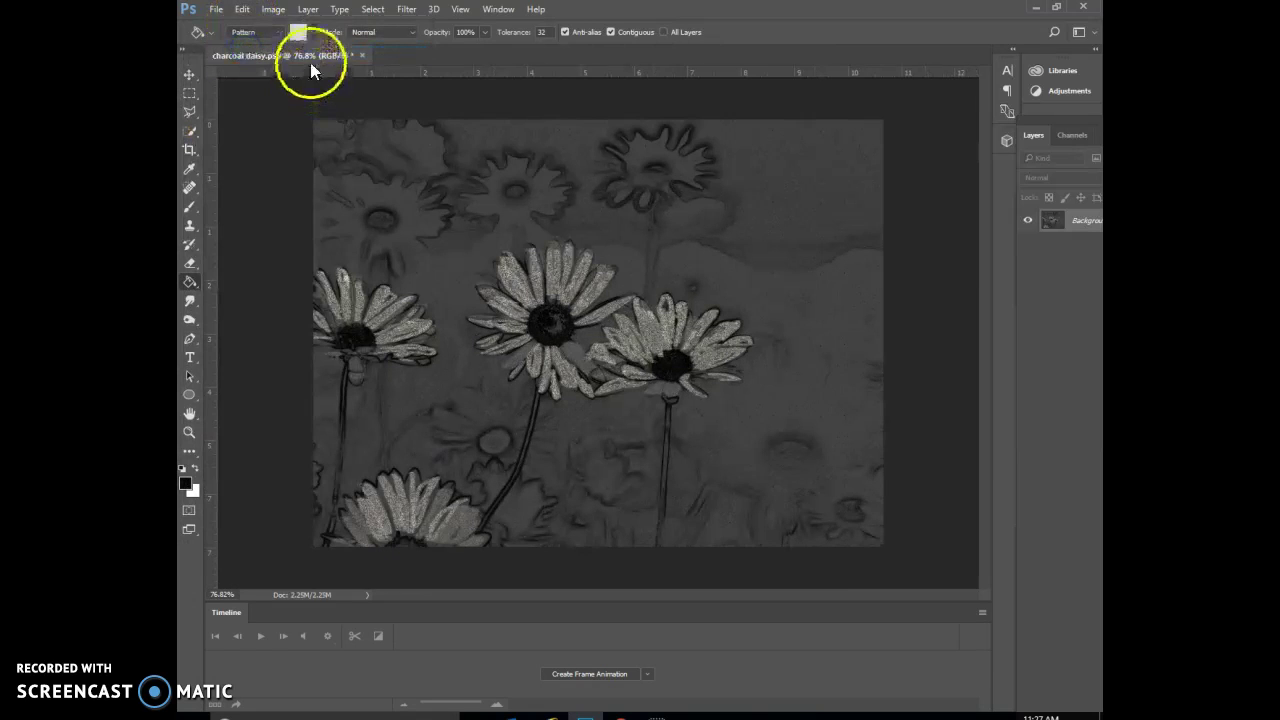
- Review the Paint Bucket's available patterns and the pattern sets offered for loading
click(305, 32)
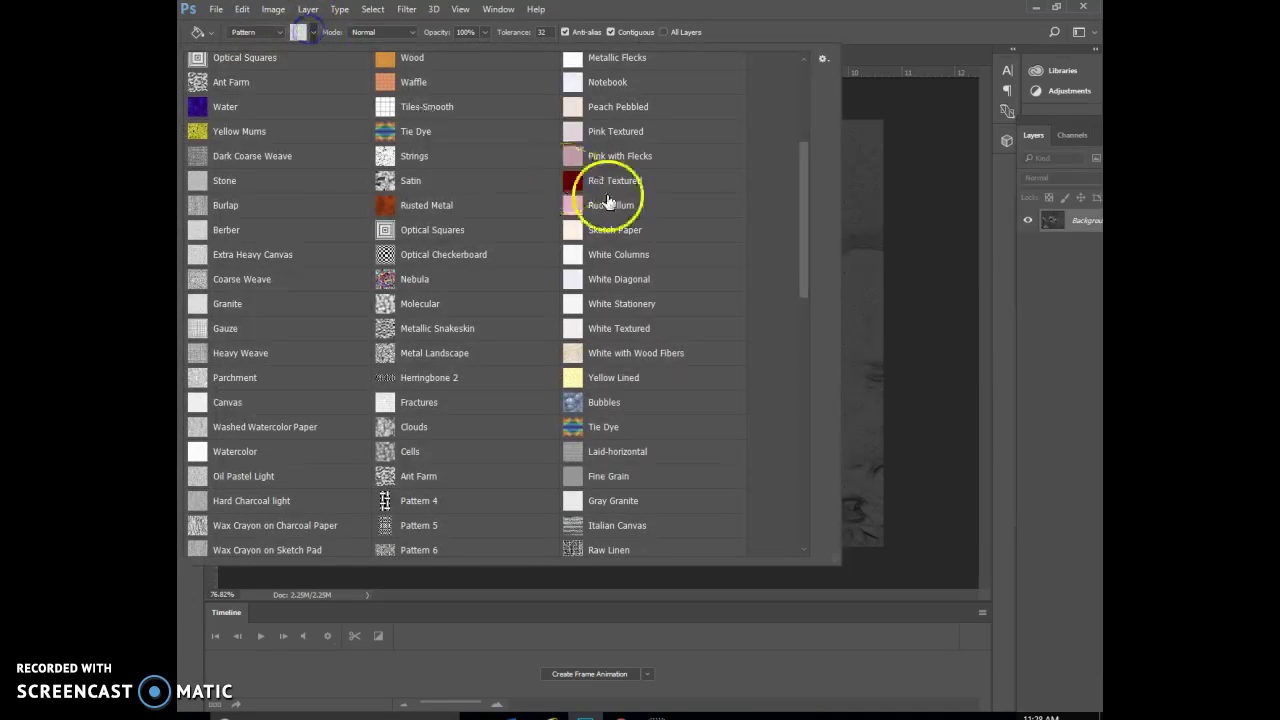
drag(795, 216, 794, 406)
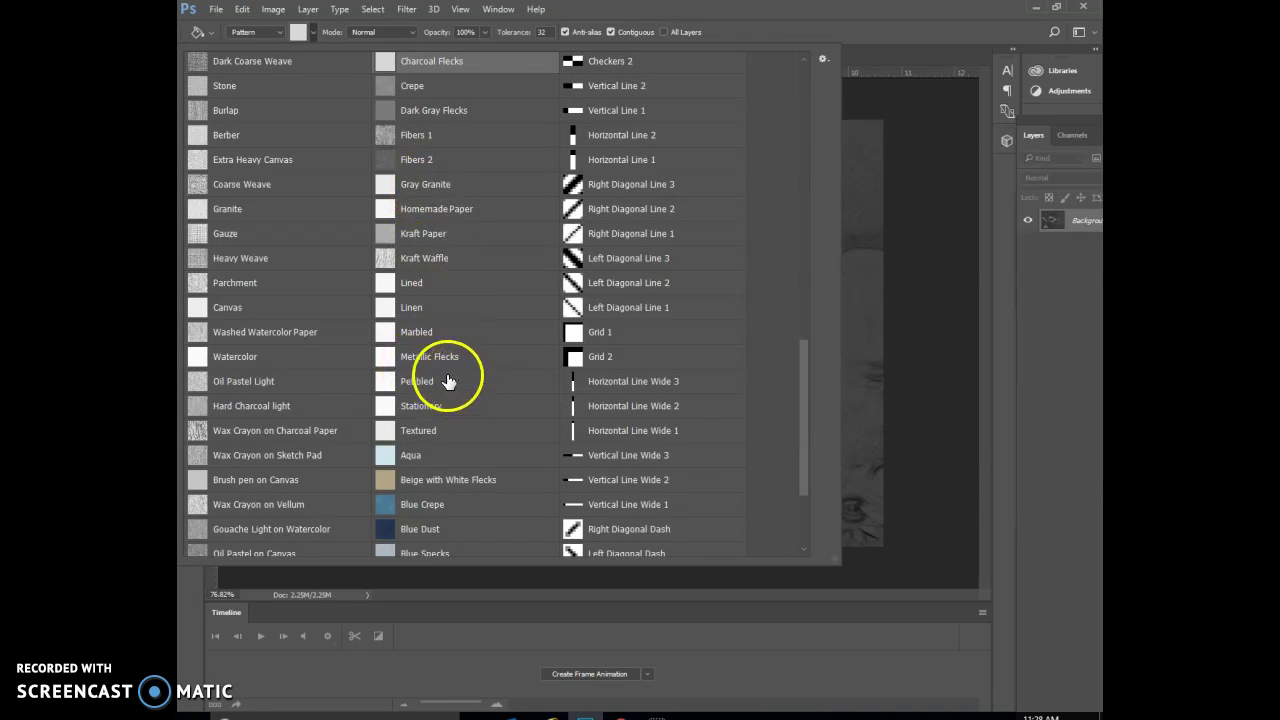
click(820, 59)
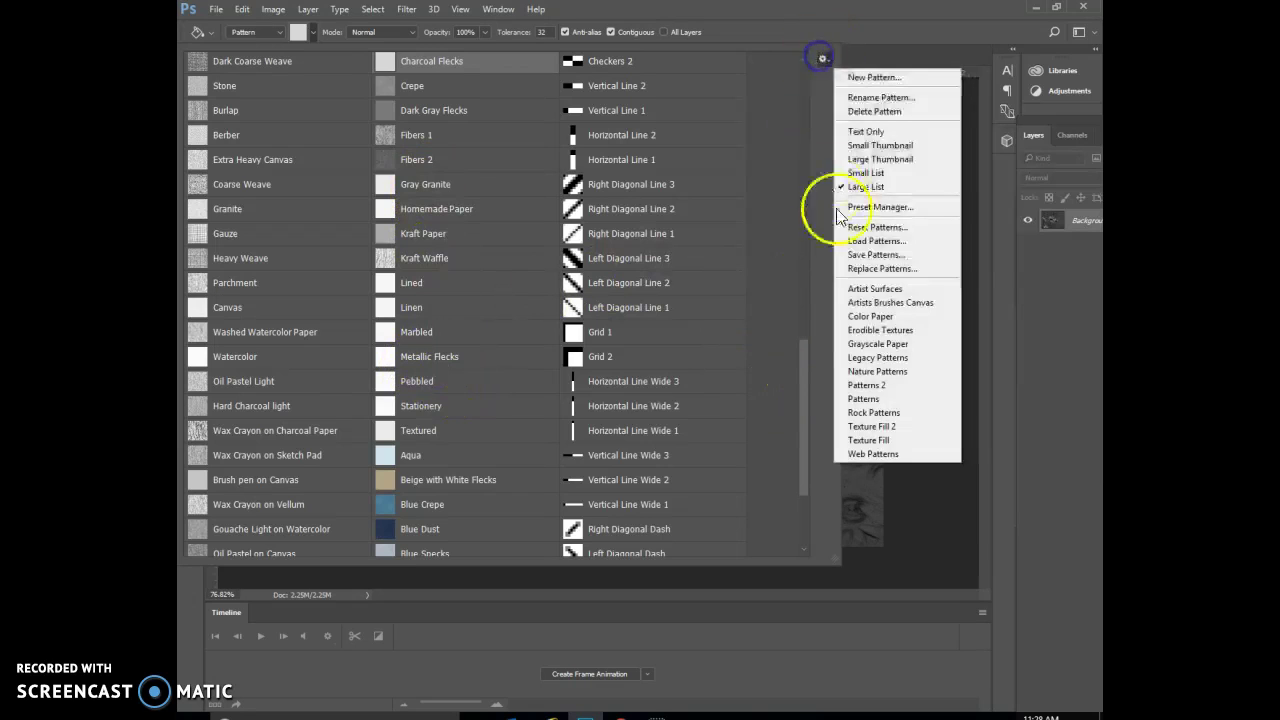
click(858, 302)
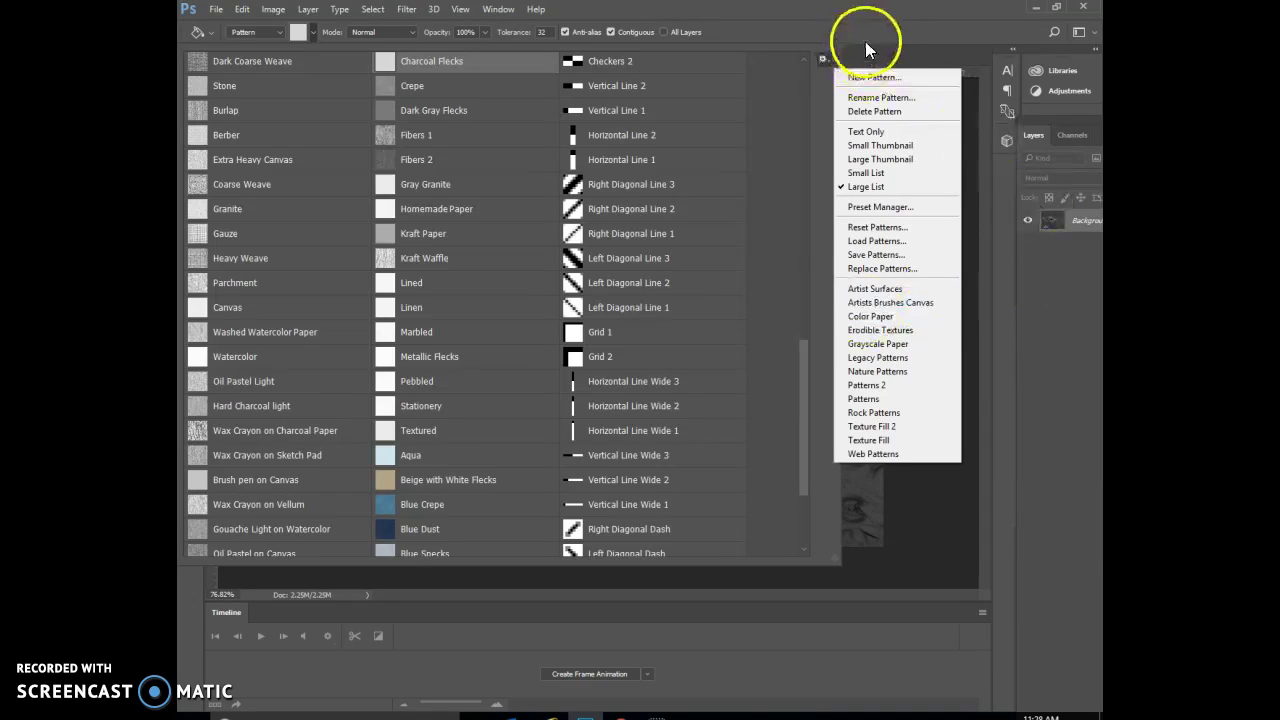
click(893, 24)
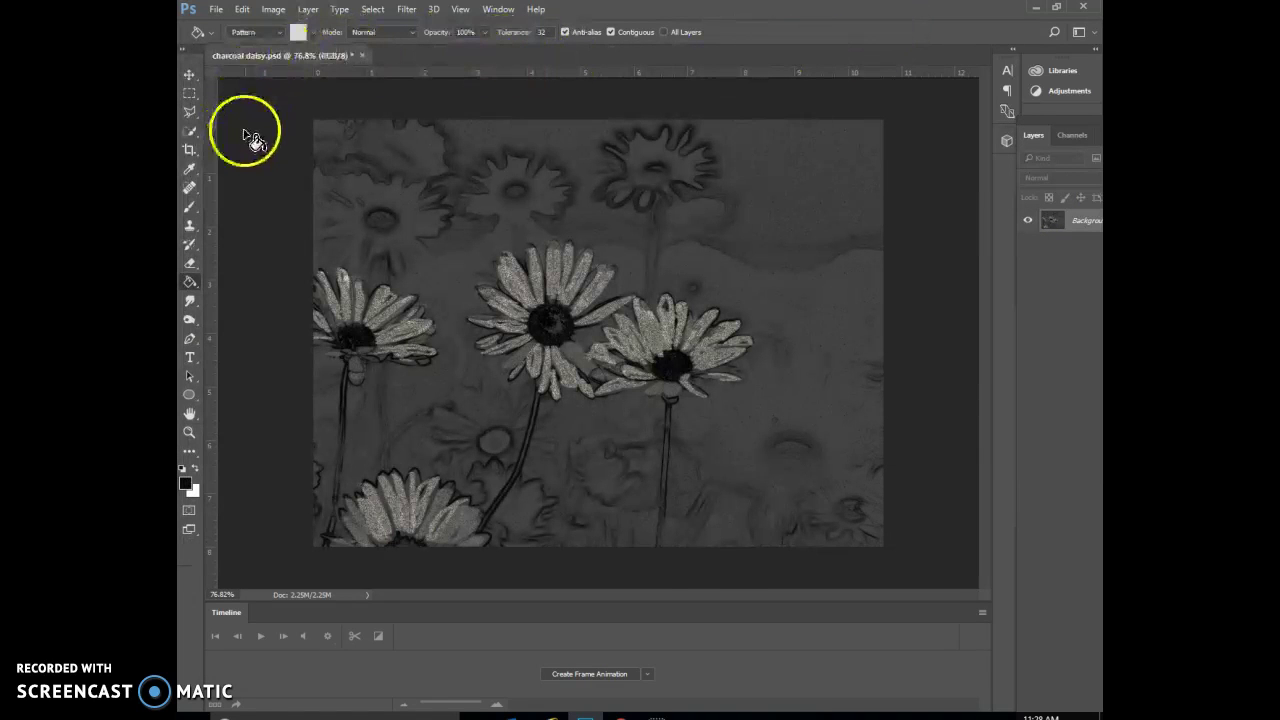
- Show the Brush tool's presets as a large list and enlarge the preset picker to fit all the brushes
click(187, 130)
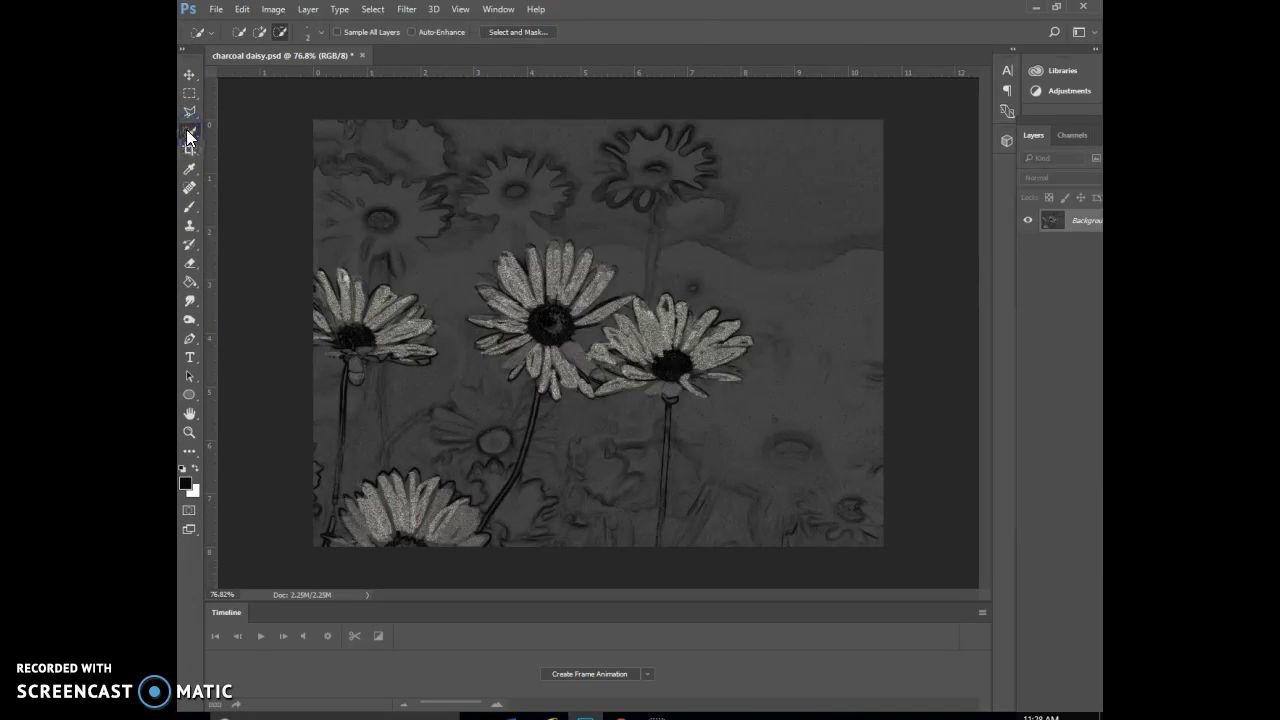
click(190, 249)
click(187, 208)
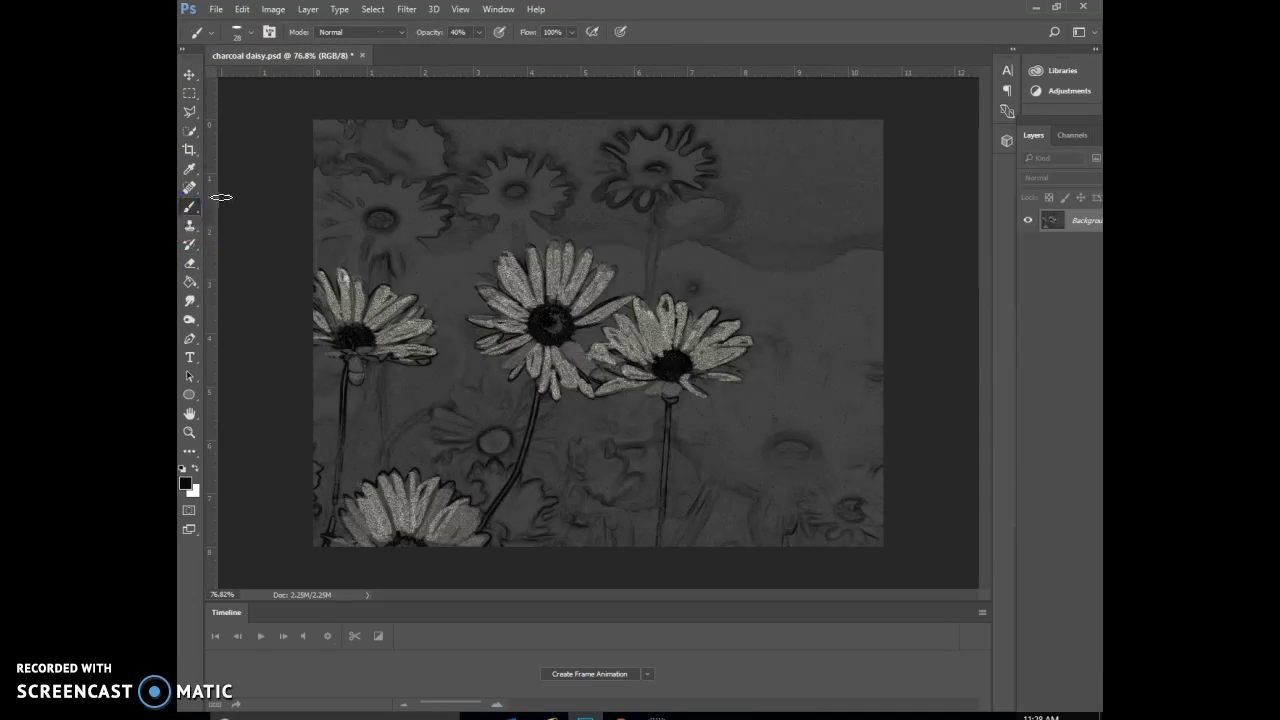
click(250, 40)
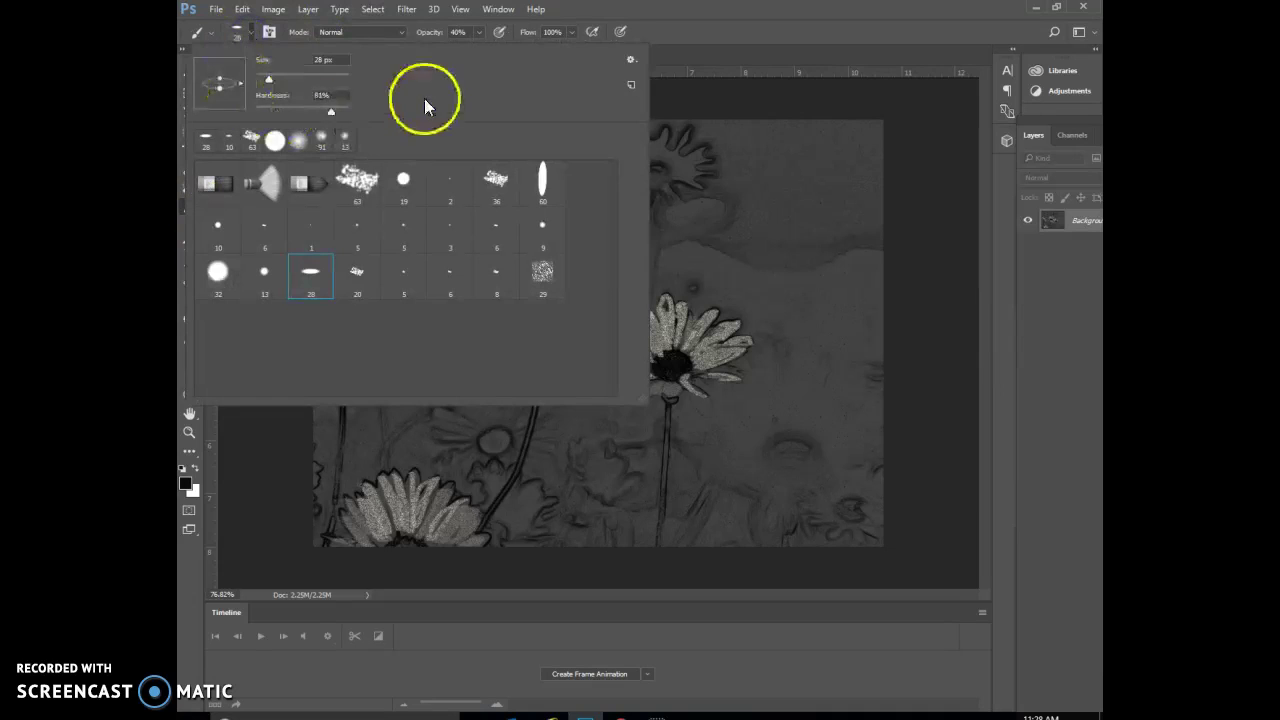
click(631, 58)
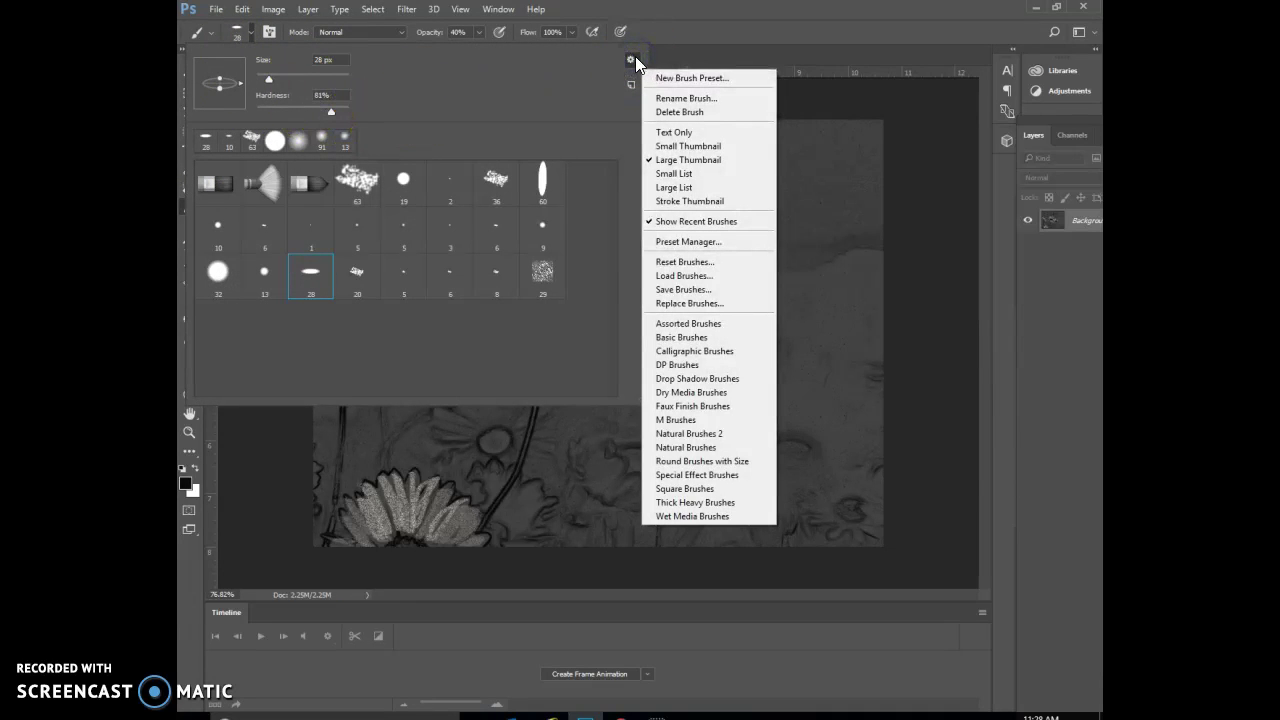
click(655, 187)
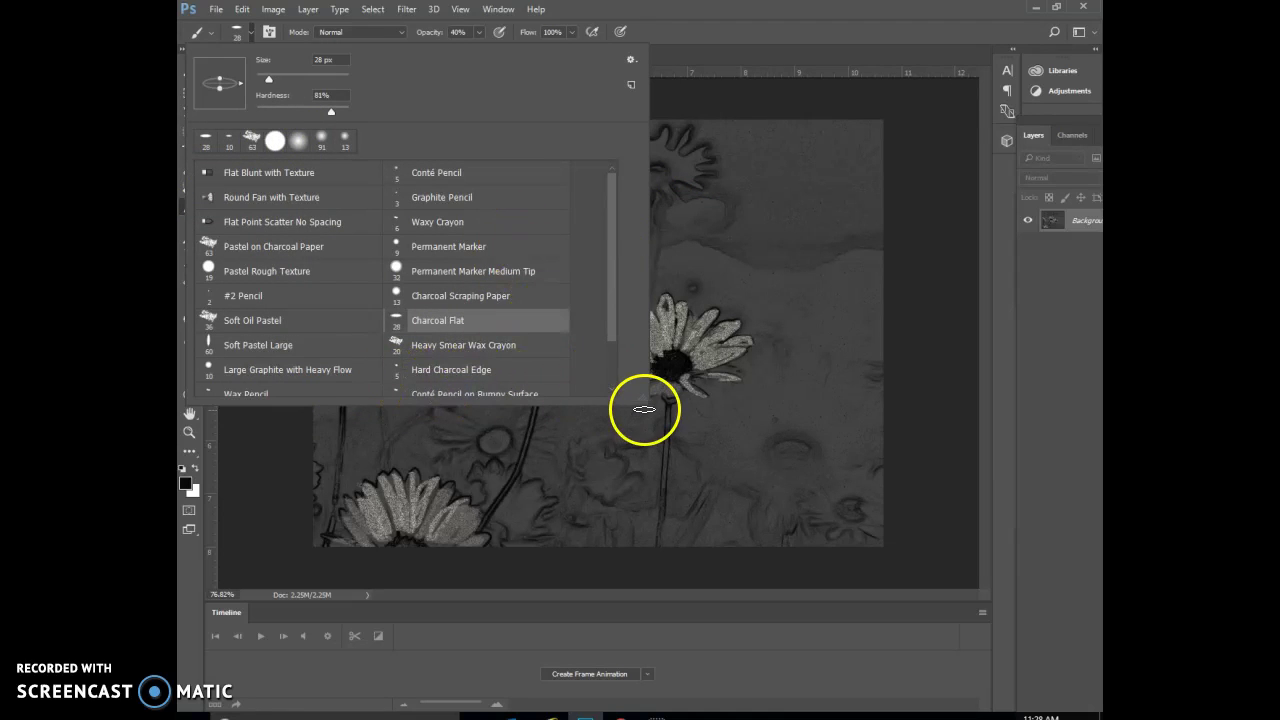
drag(645, 400, 716, 500)
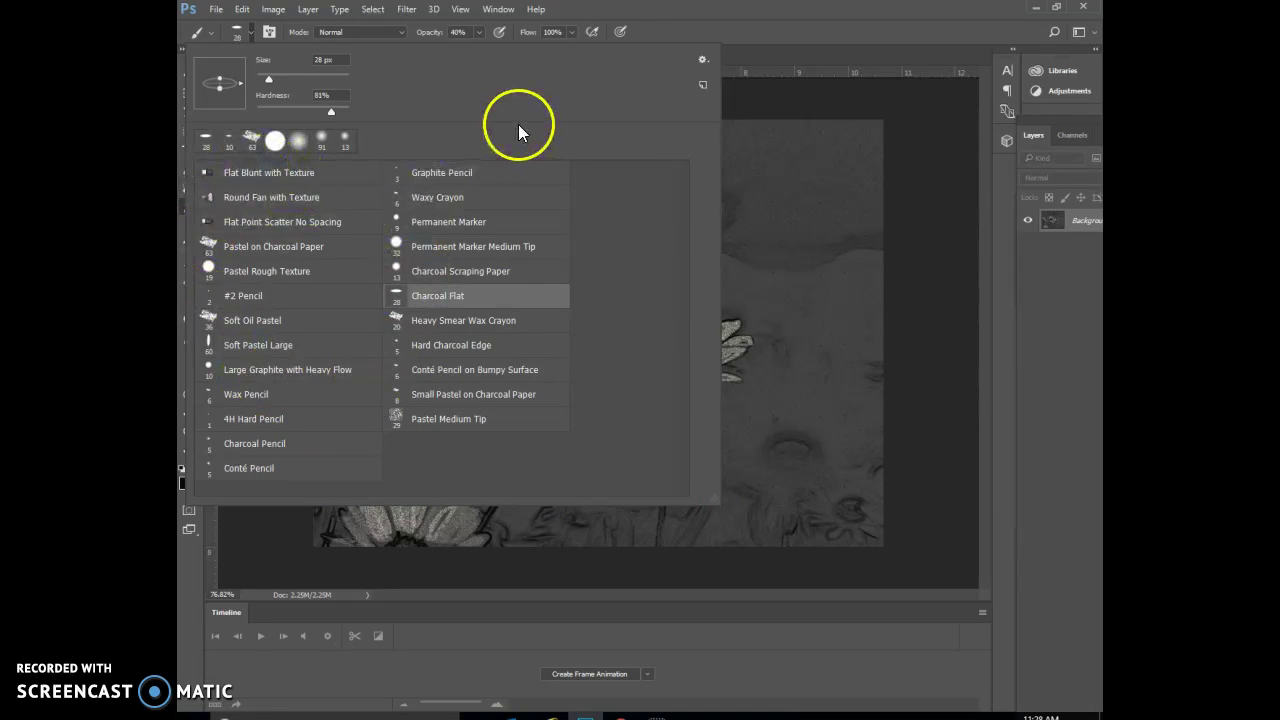
- Enable Scattering for the Charcoal Flat brush and set its spacing to 1%, keeping Texture on
click(268, 31)
click(268, 33)
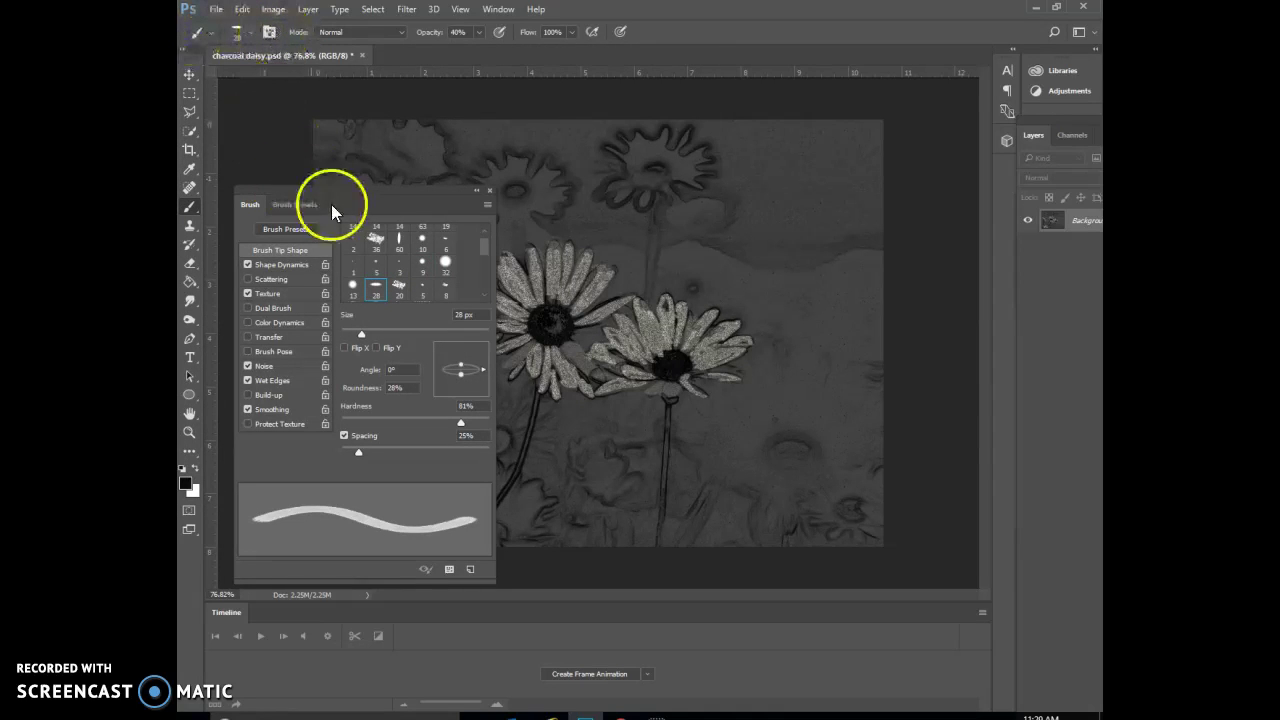
mouse_move(342, 200)
mouse_down()
mouse_move(467, 176)
mouse_move(695, 100)
mouse_up()
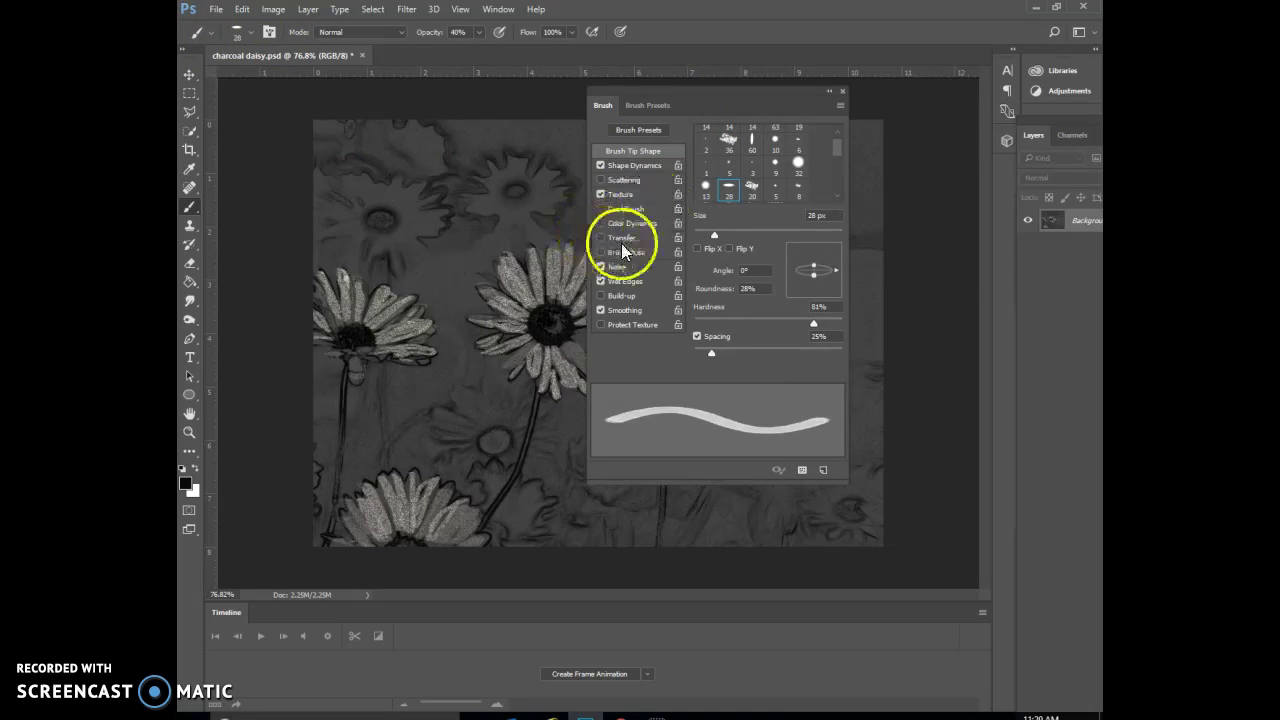
click(604, 328)
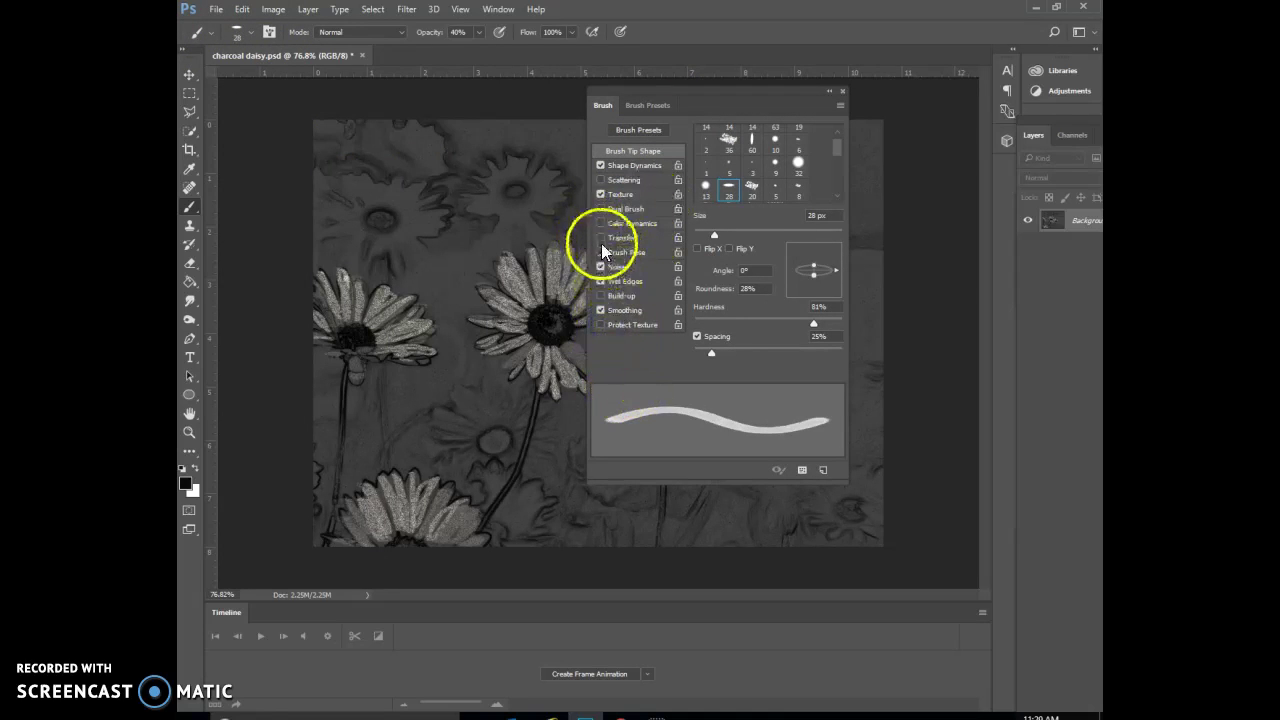
click(600, 180)
click(600, 194)
mouse_move(711, 352)
mouse_down()
mouse_move(782, 347)
mouse_move(663, 356)
mouse_up()
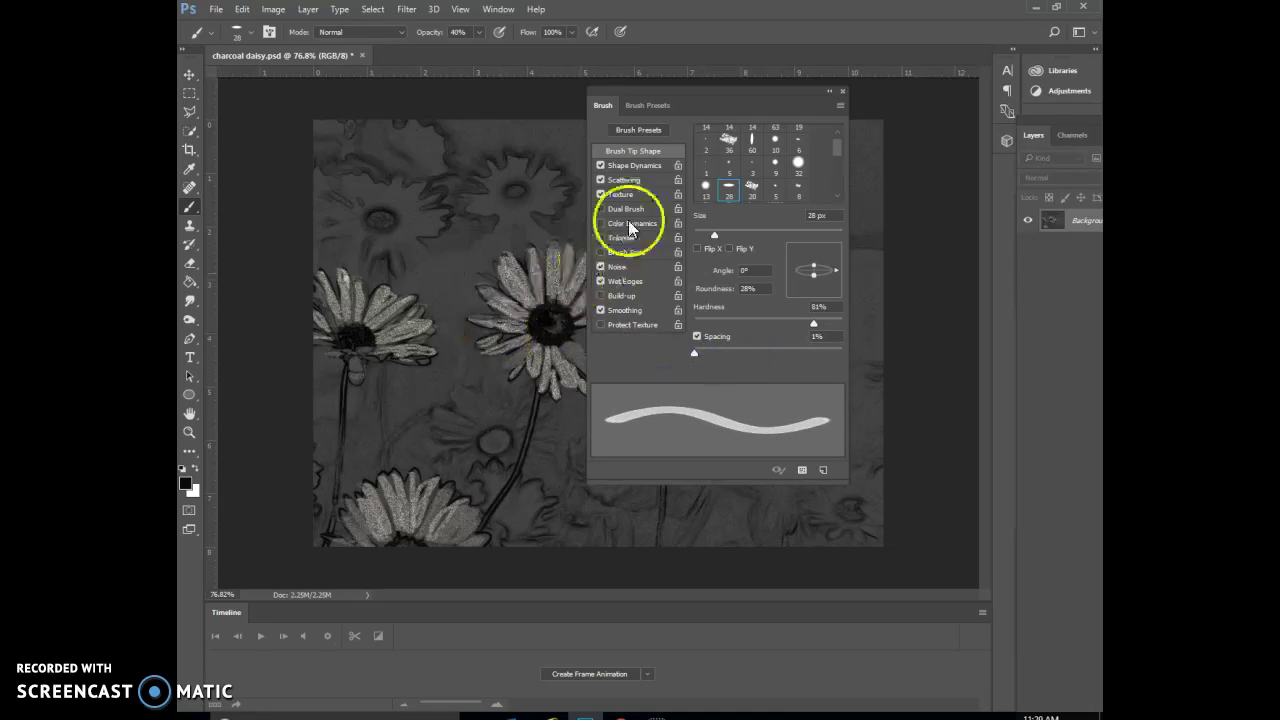
drag(786, 95, 599, 103)
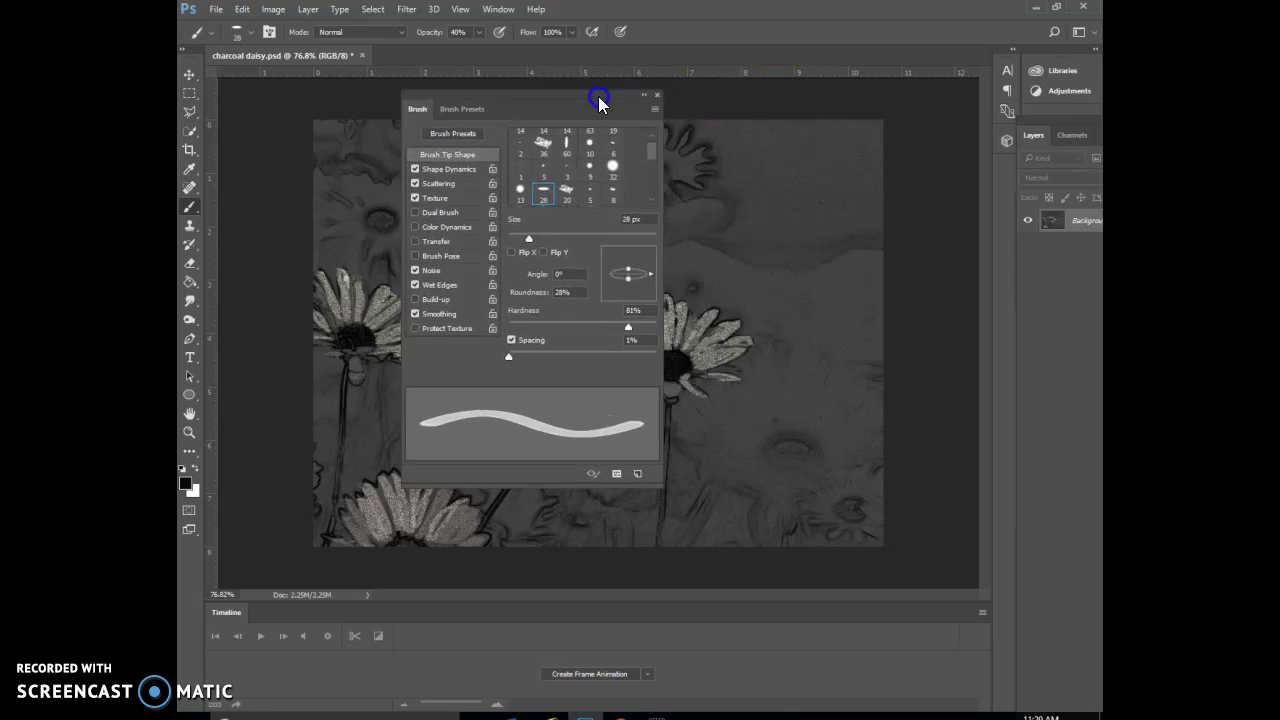
click(658, 96)
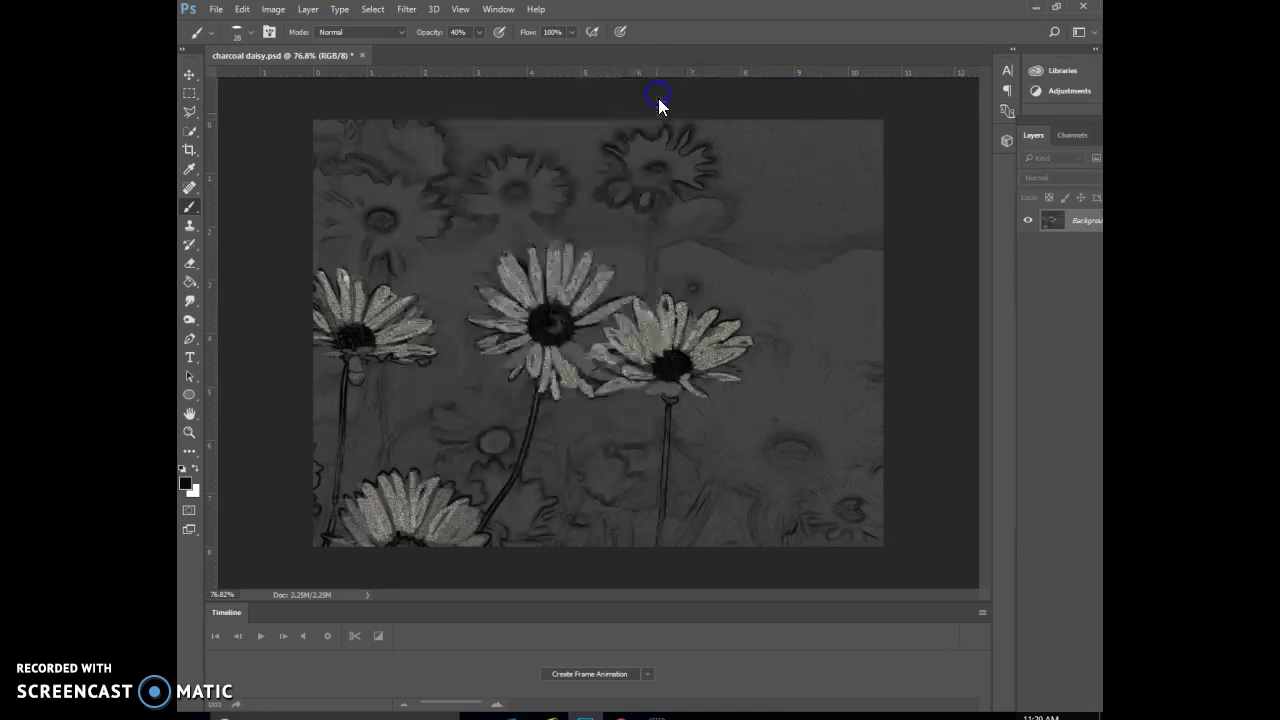
- Set the brush opacity to 59% and its flow to 89%
click(477, 32)
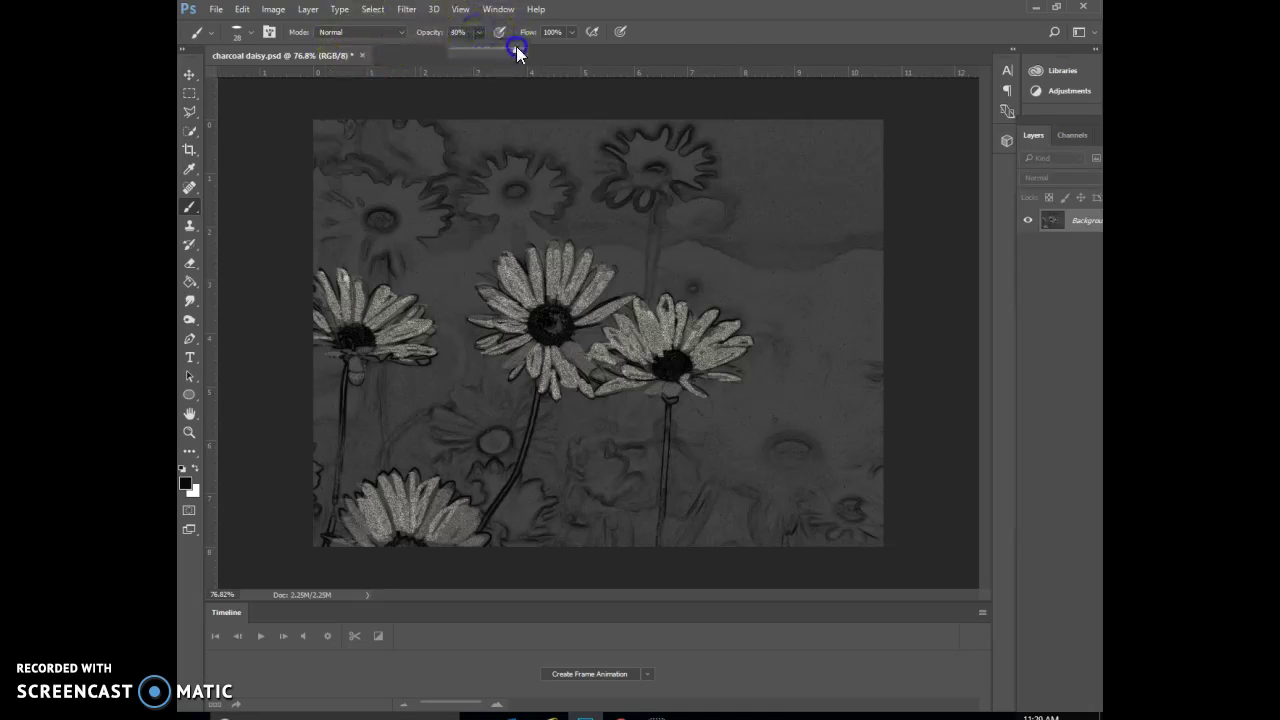
drag(494, 51, 473, 53)
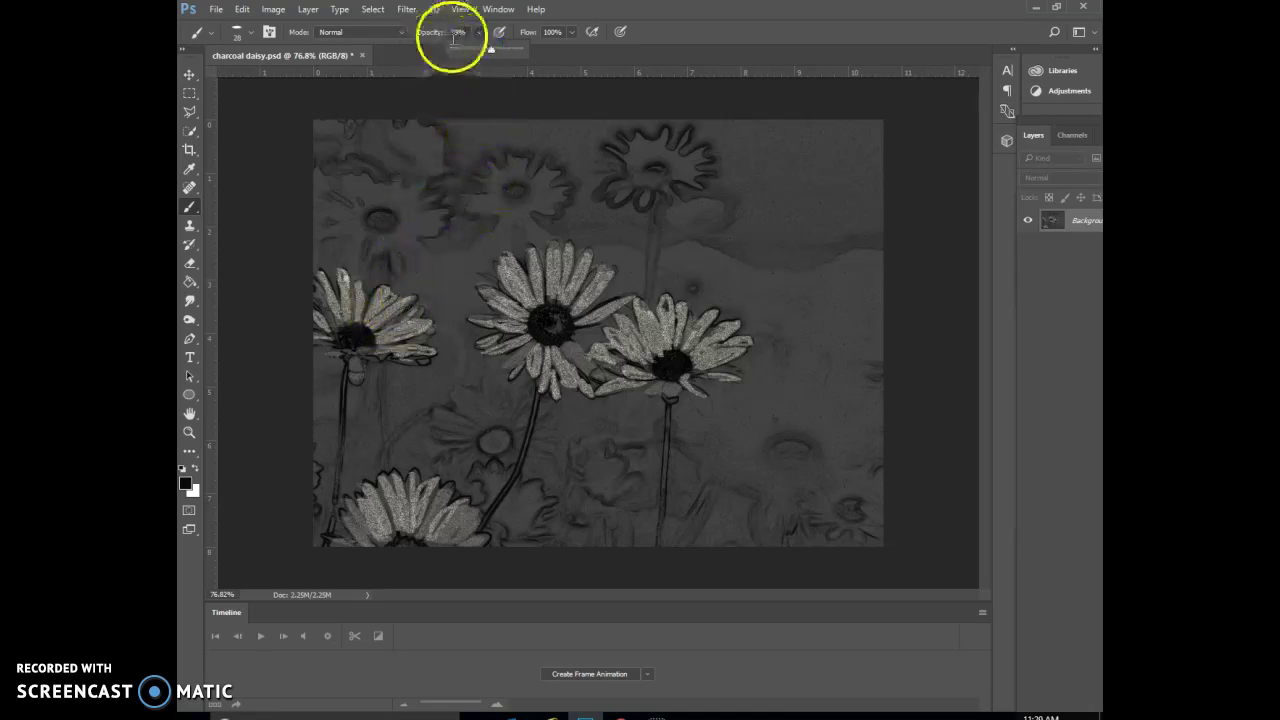
click(571, 32)
mouse_move(558, 52)
mouse_down()
mouse_move(543, 49)
mouse_move(564, 49)
mouse_up()
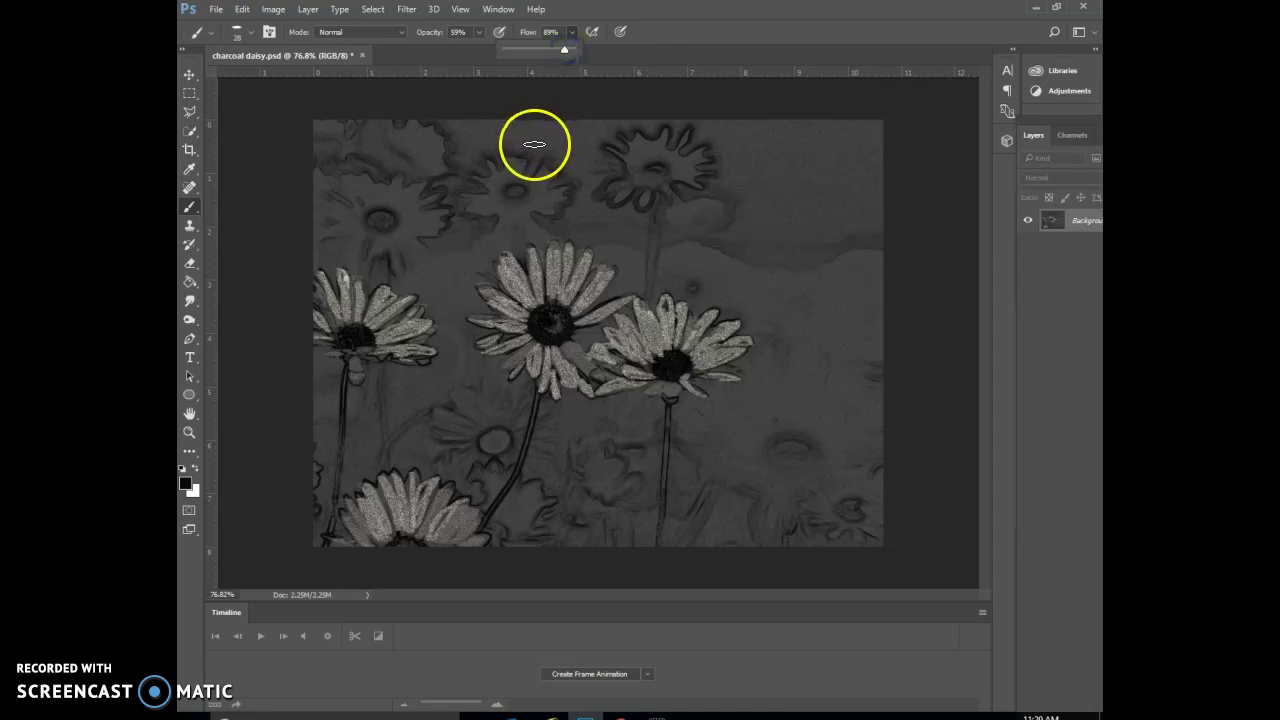
- Restore the application window to a smaller size and move the Layers panel fully into view
double_click(780, 12)
mouse_move(780, 12)
mouse_down()
mouse_move(726, 9)
mouse_move(772, 20)
mouse_up()
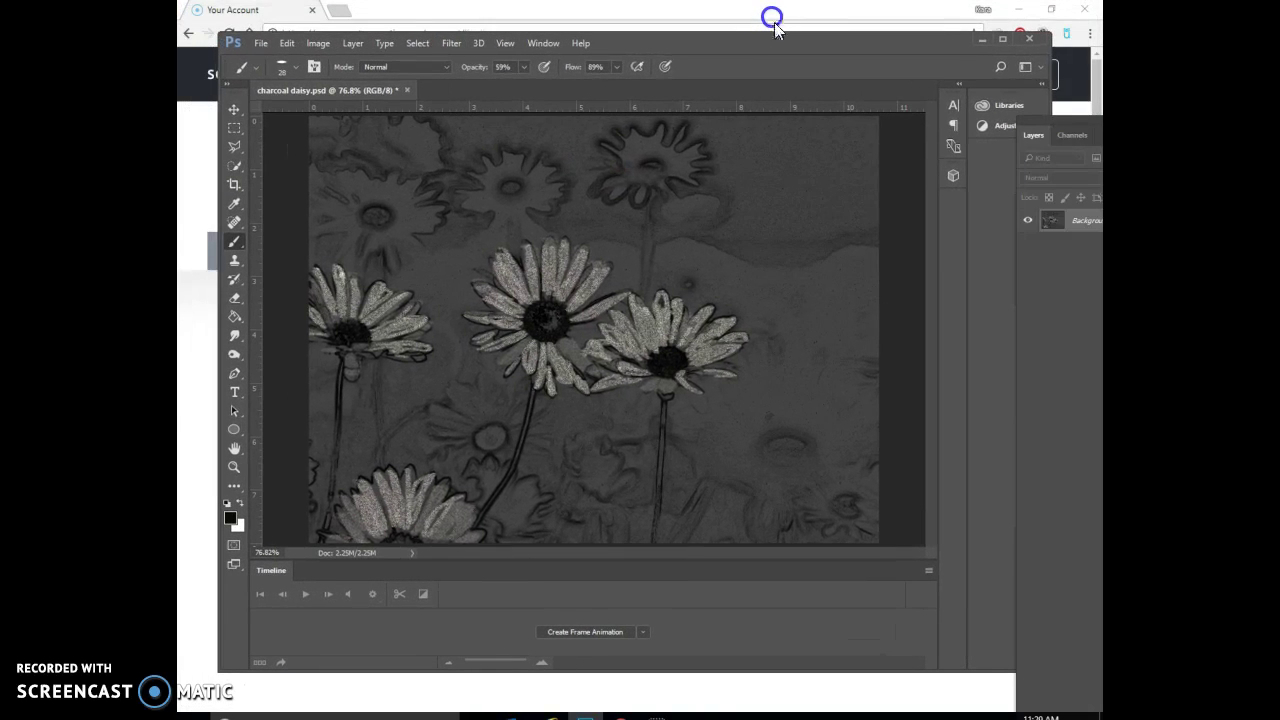
drag(1094, 119, 829, 78)
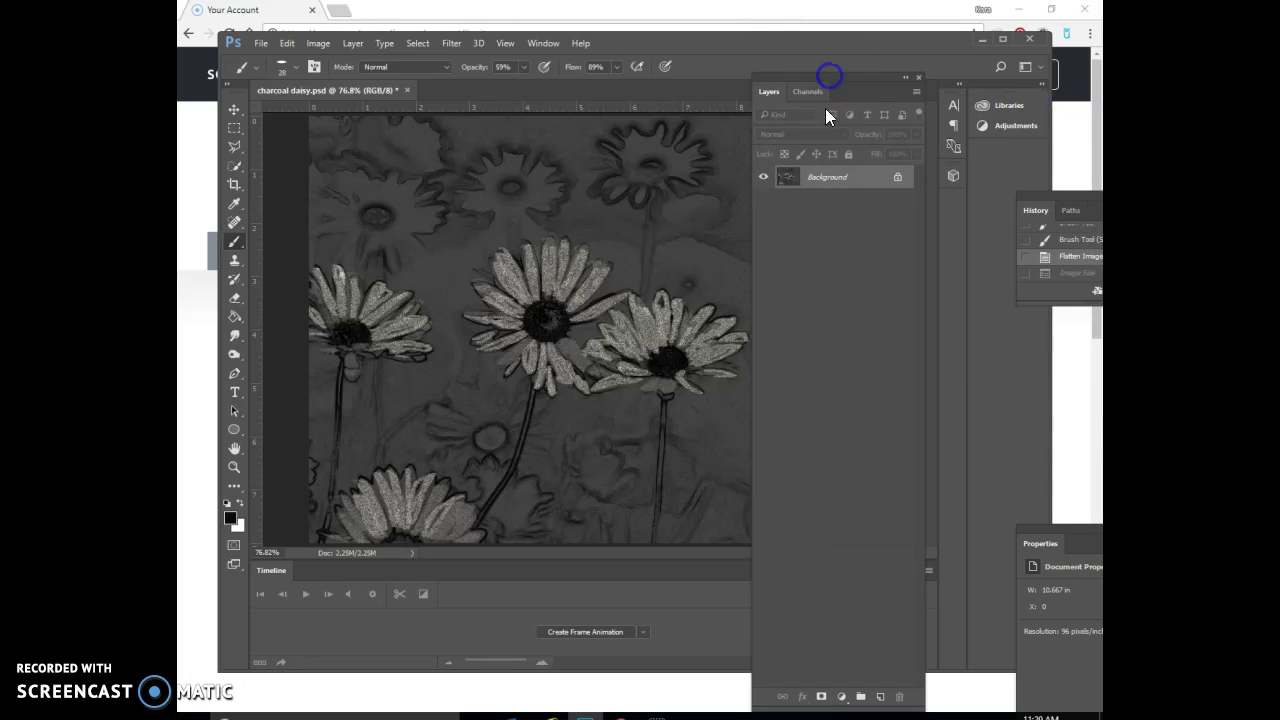
- Duplicate the Background layer within the charcoal daisy document, keeping the suggested name Background copy
click(862, 184)
right_click(862, 184)
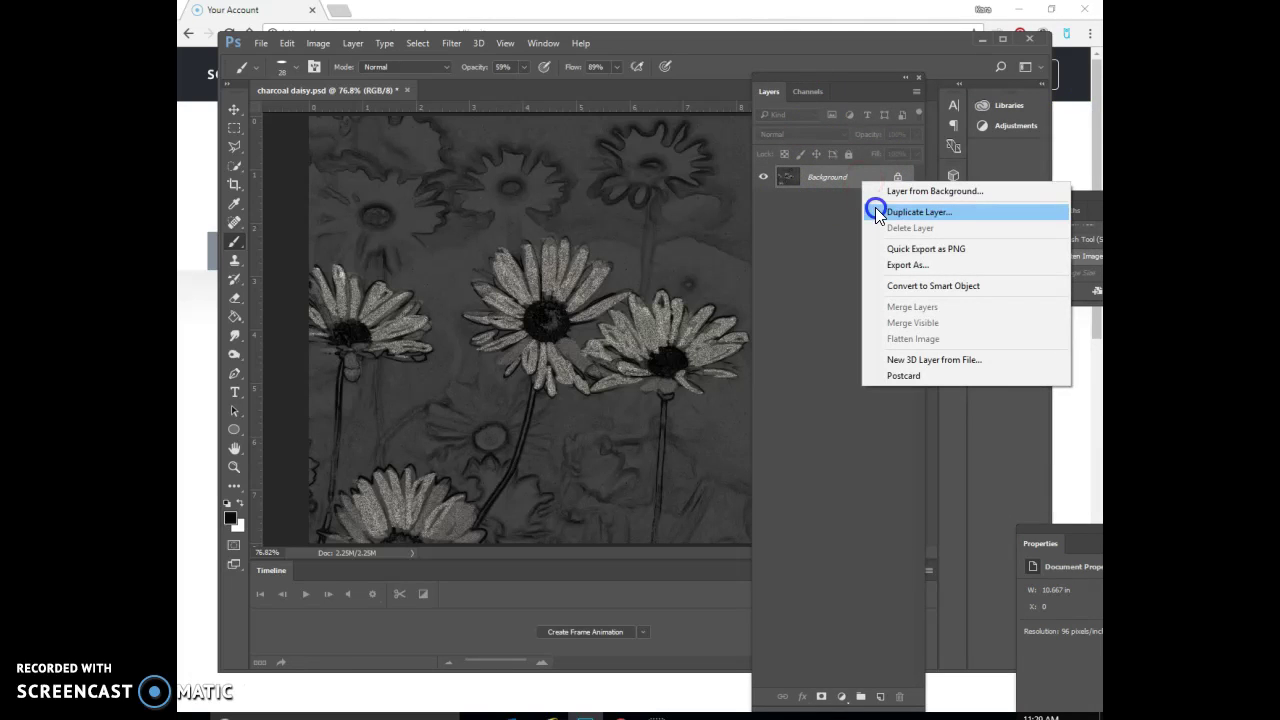
click(875, 207)
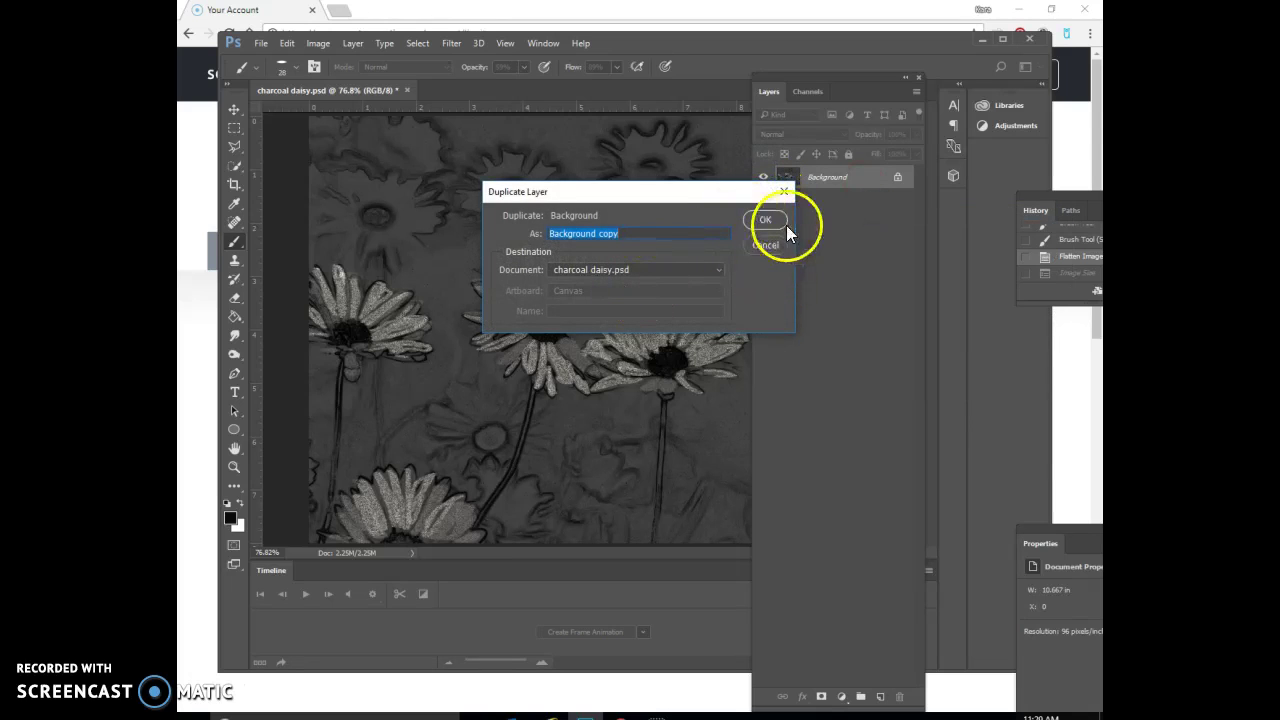
click(765, 220)
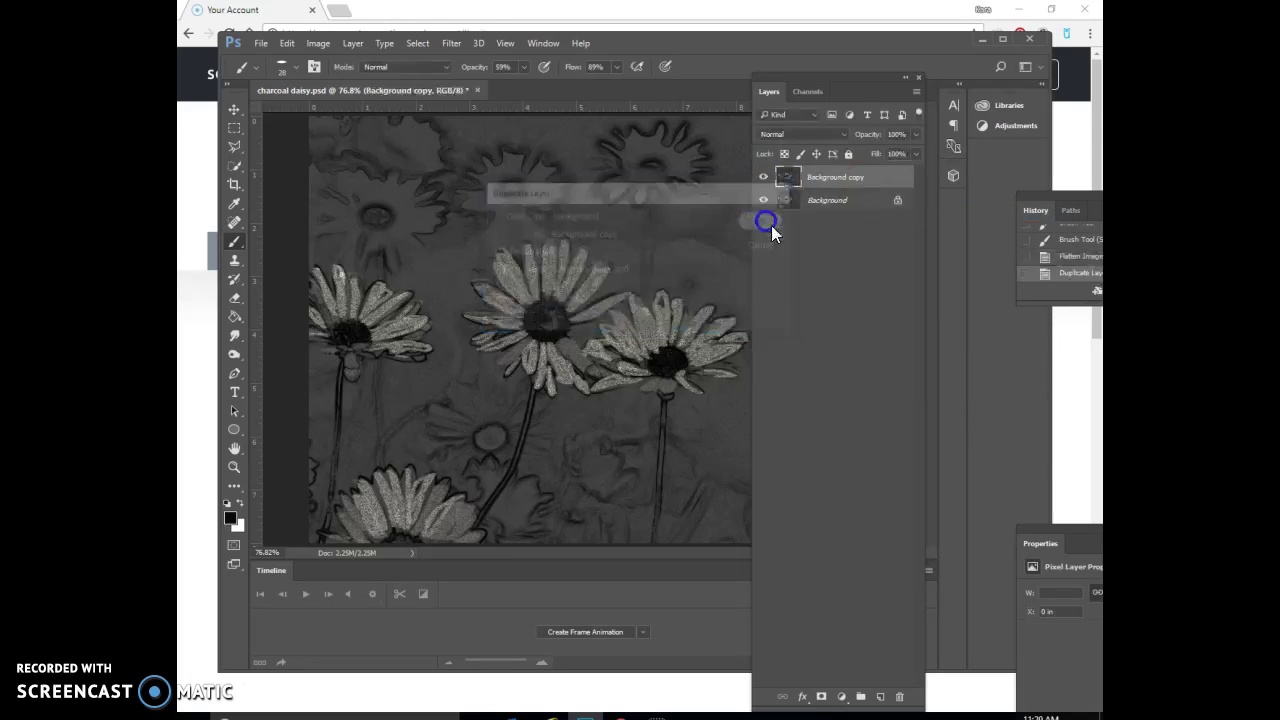
- Examine the blend modes available for the duplicated layer, along with the new fill layer types and layer mask options
click(836, 134)
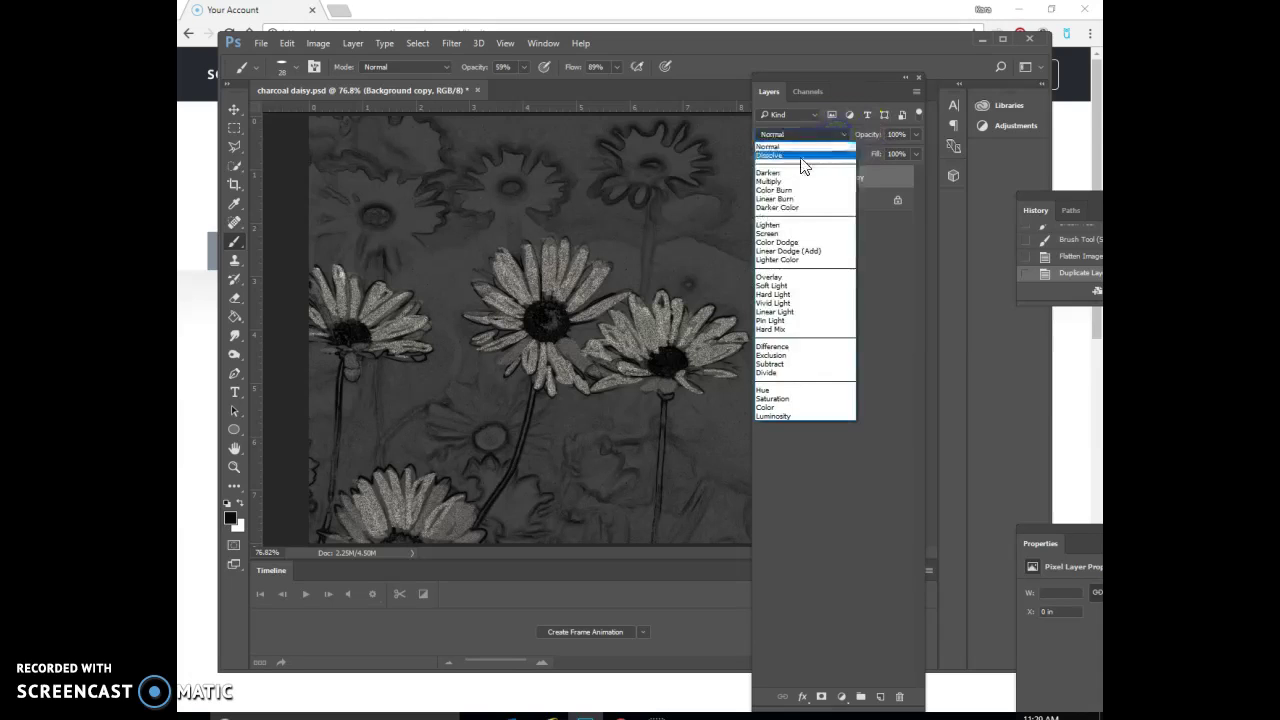
drag(797, 150, 770, 410)
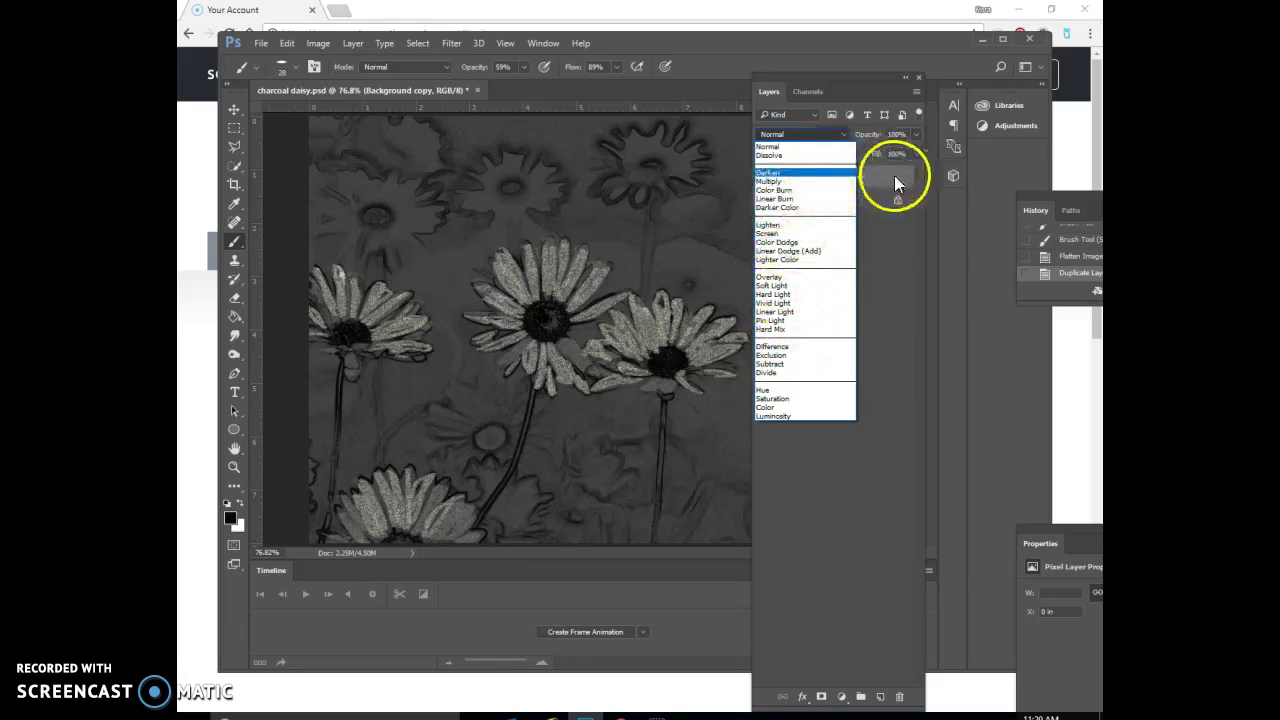
click(924, 196)
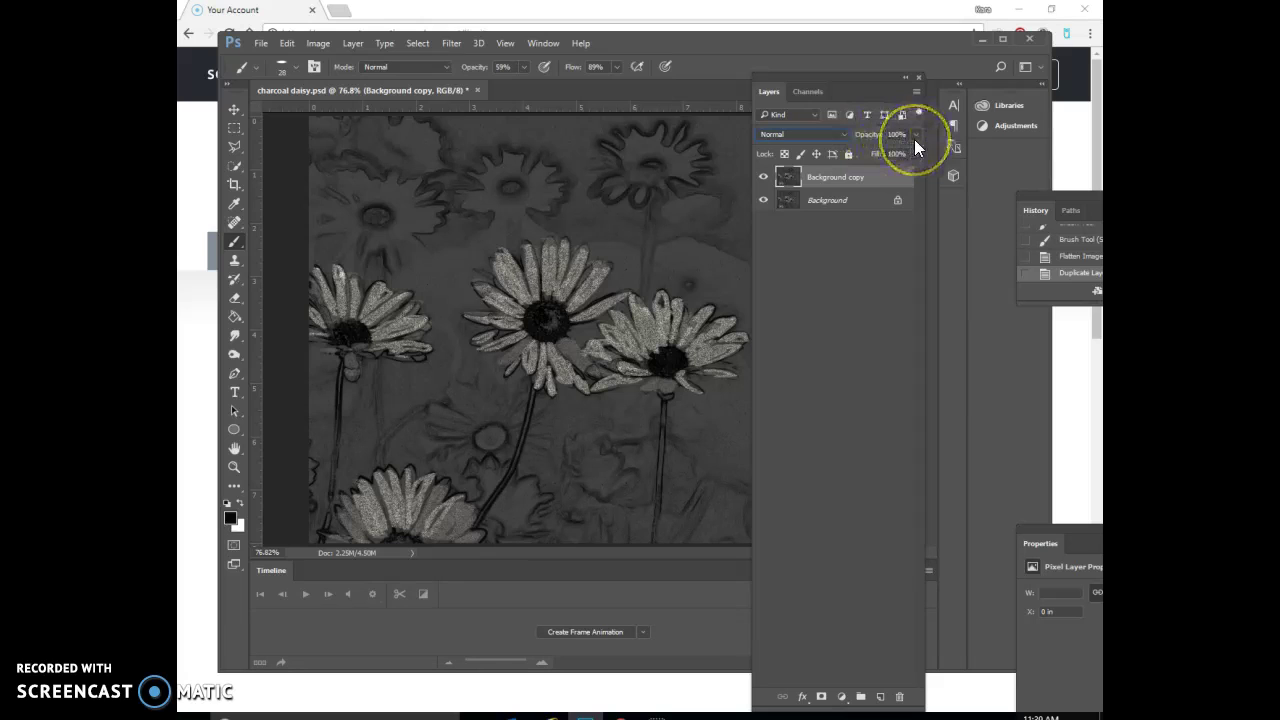
click(344, 42)
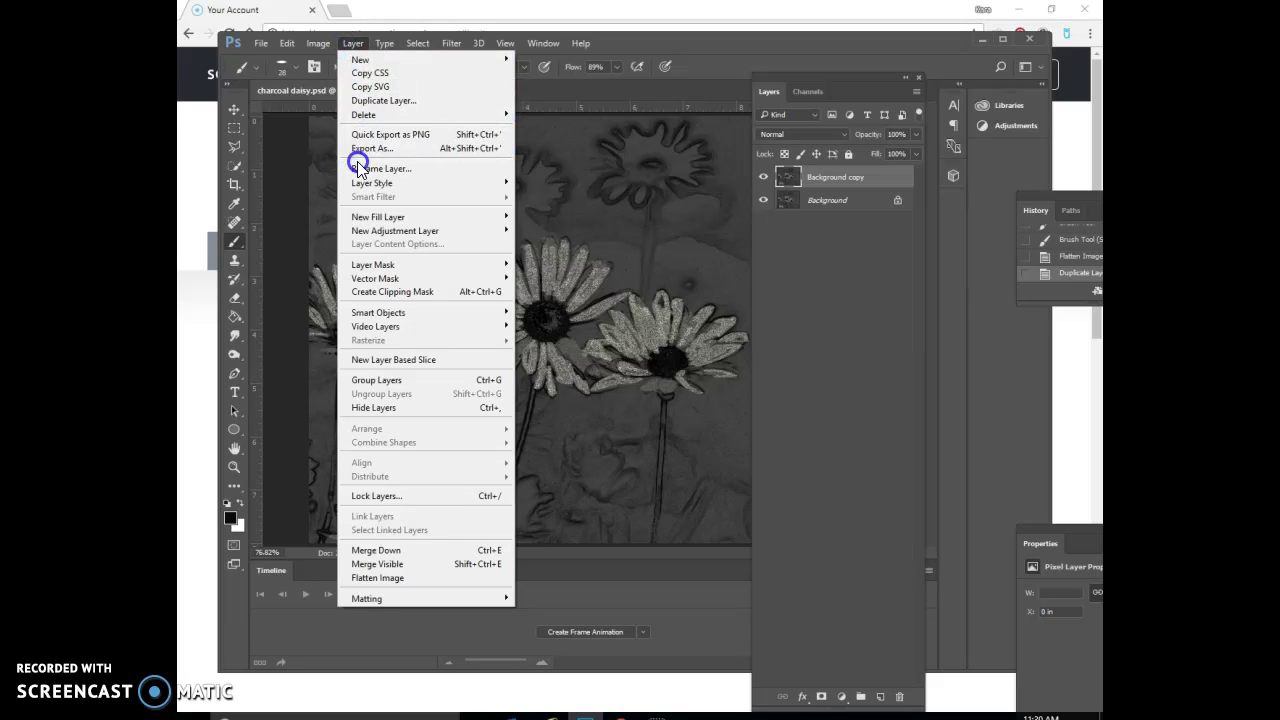
mouse_move(353, 214)
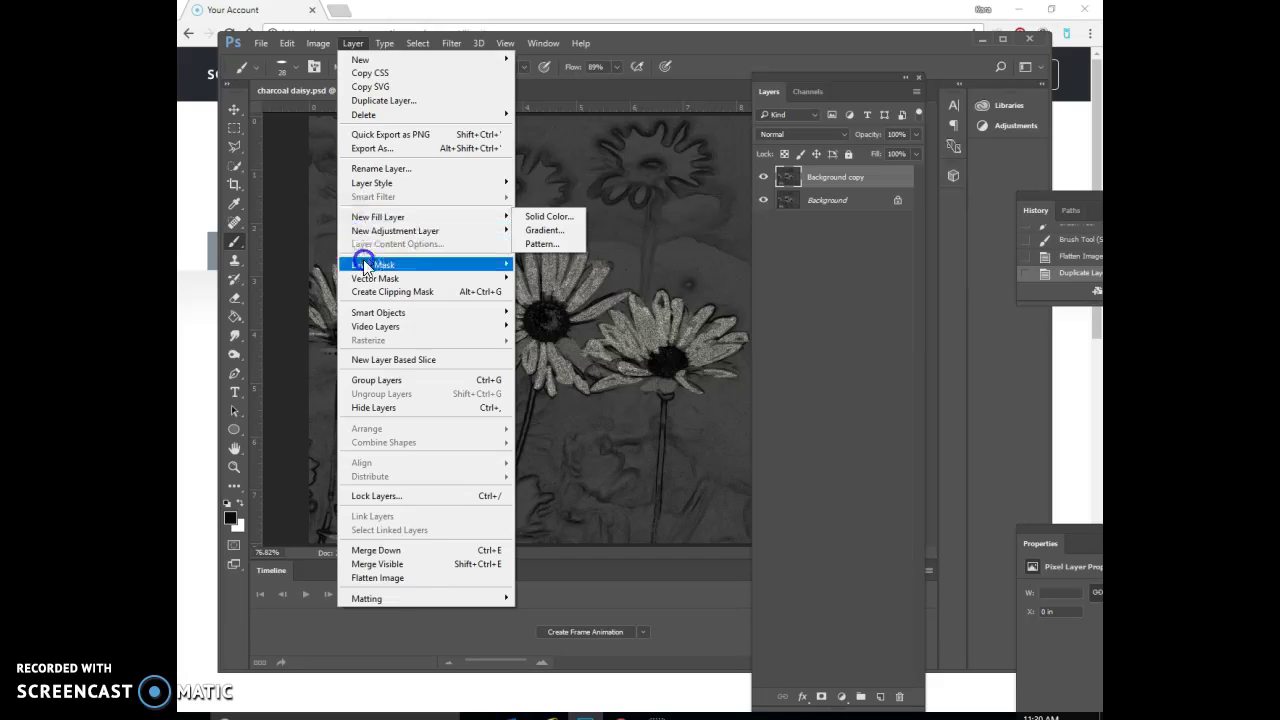
mouse_move(364, 262)
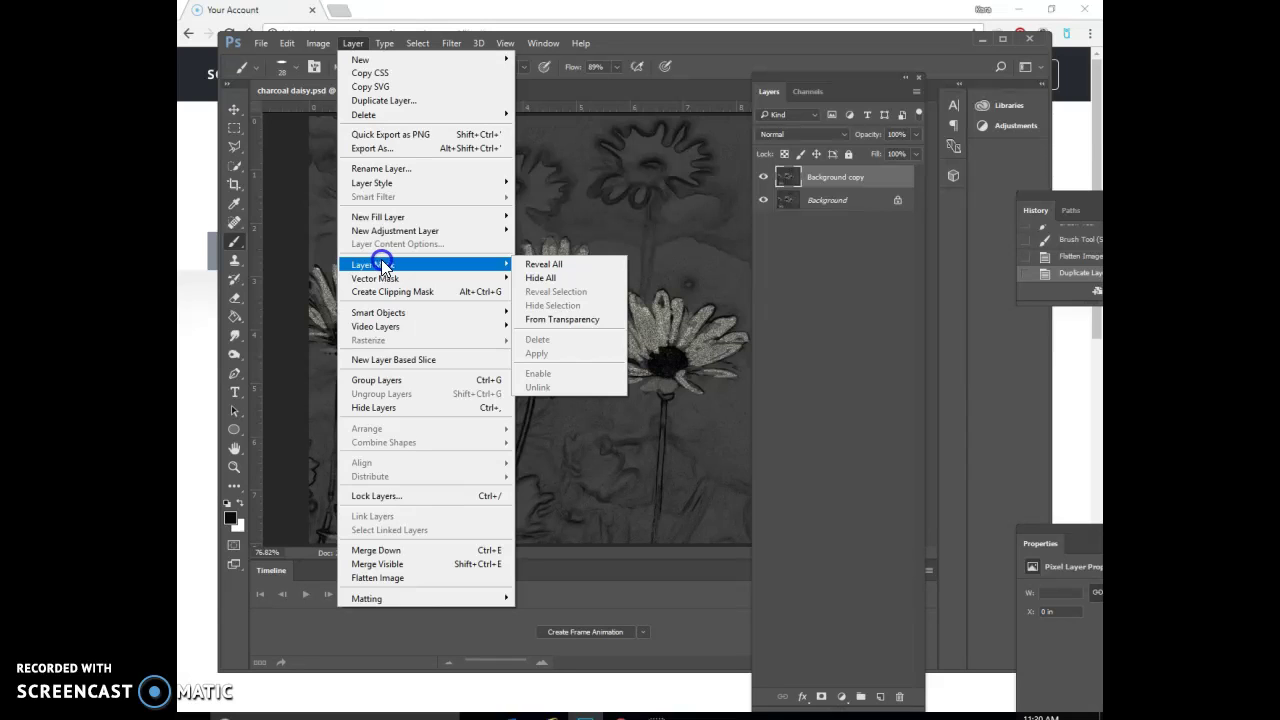
click(722, 52)
- Move the Layers panel clear of the daisies on the canvas and shift the application window slightly sideways
drag(831, 80, 945, 73)
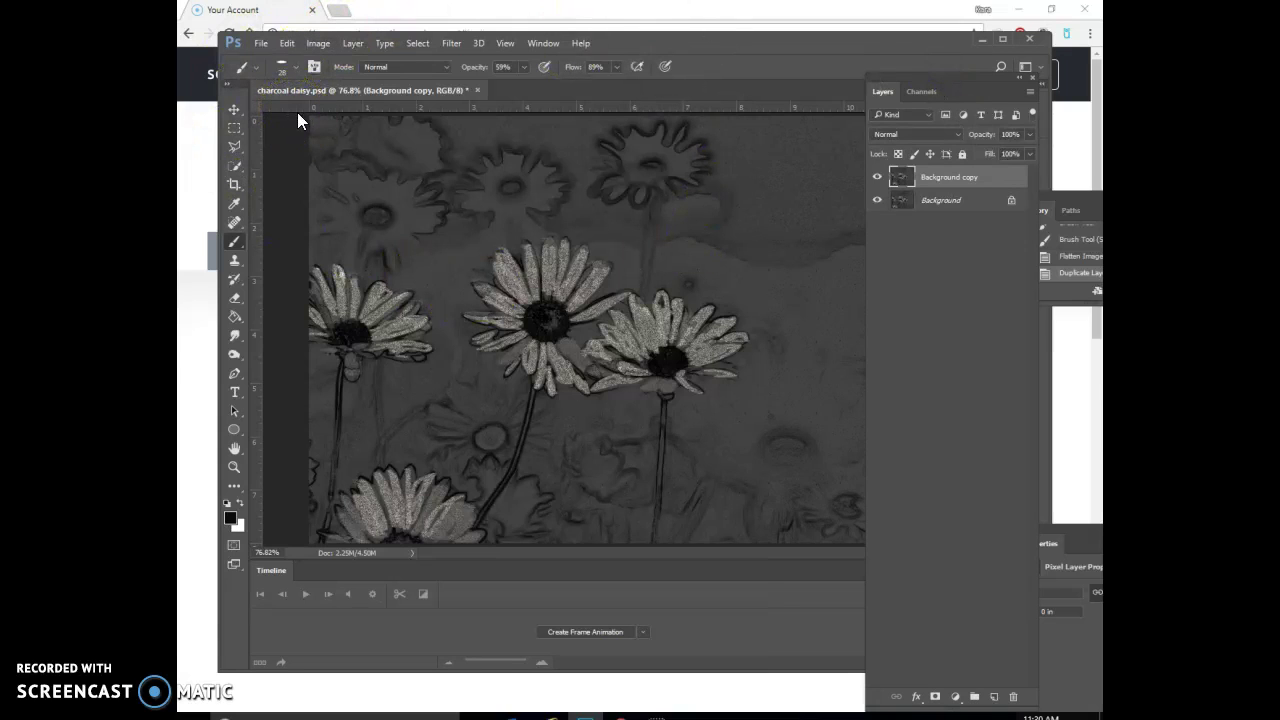
drag(689, 46, 668, 46)
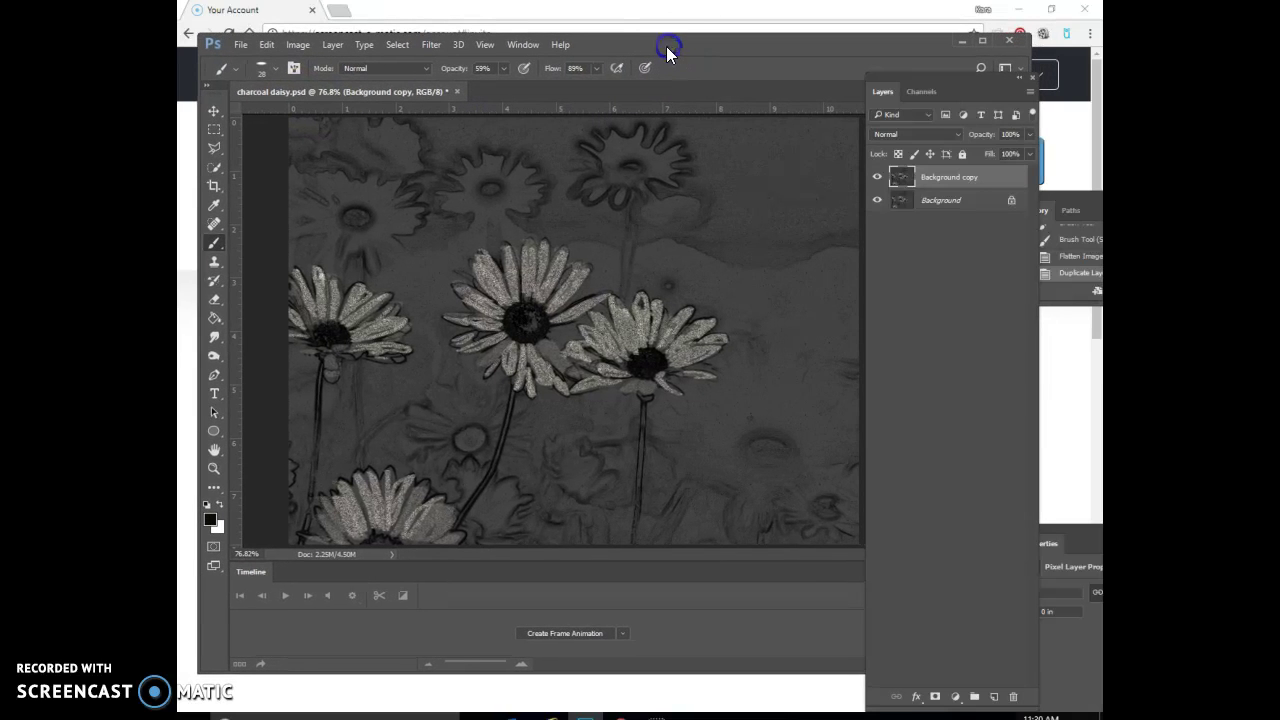